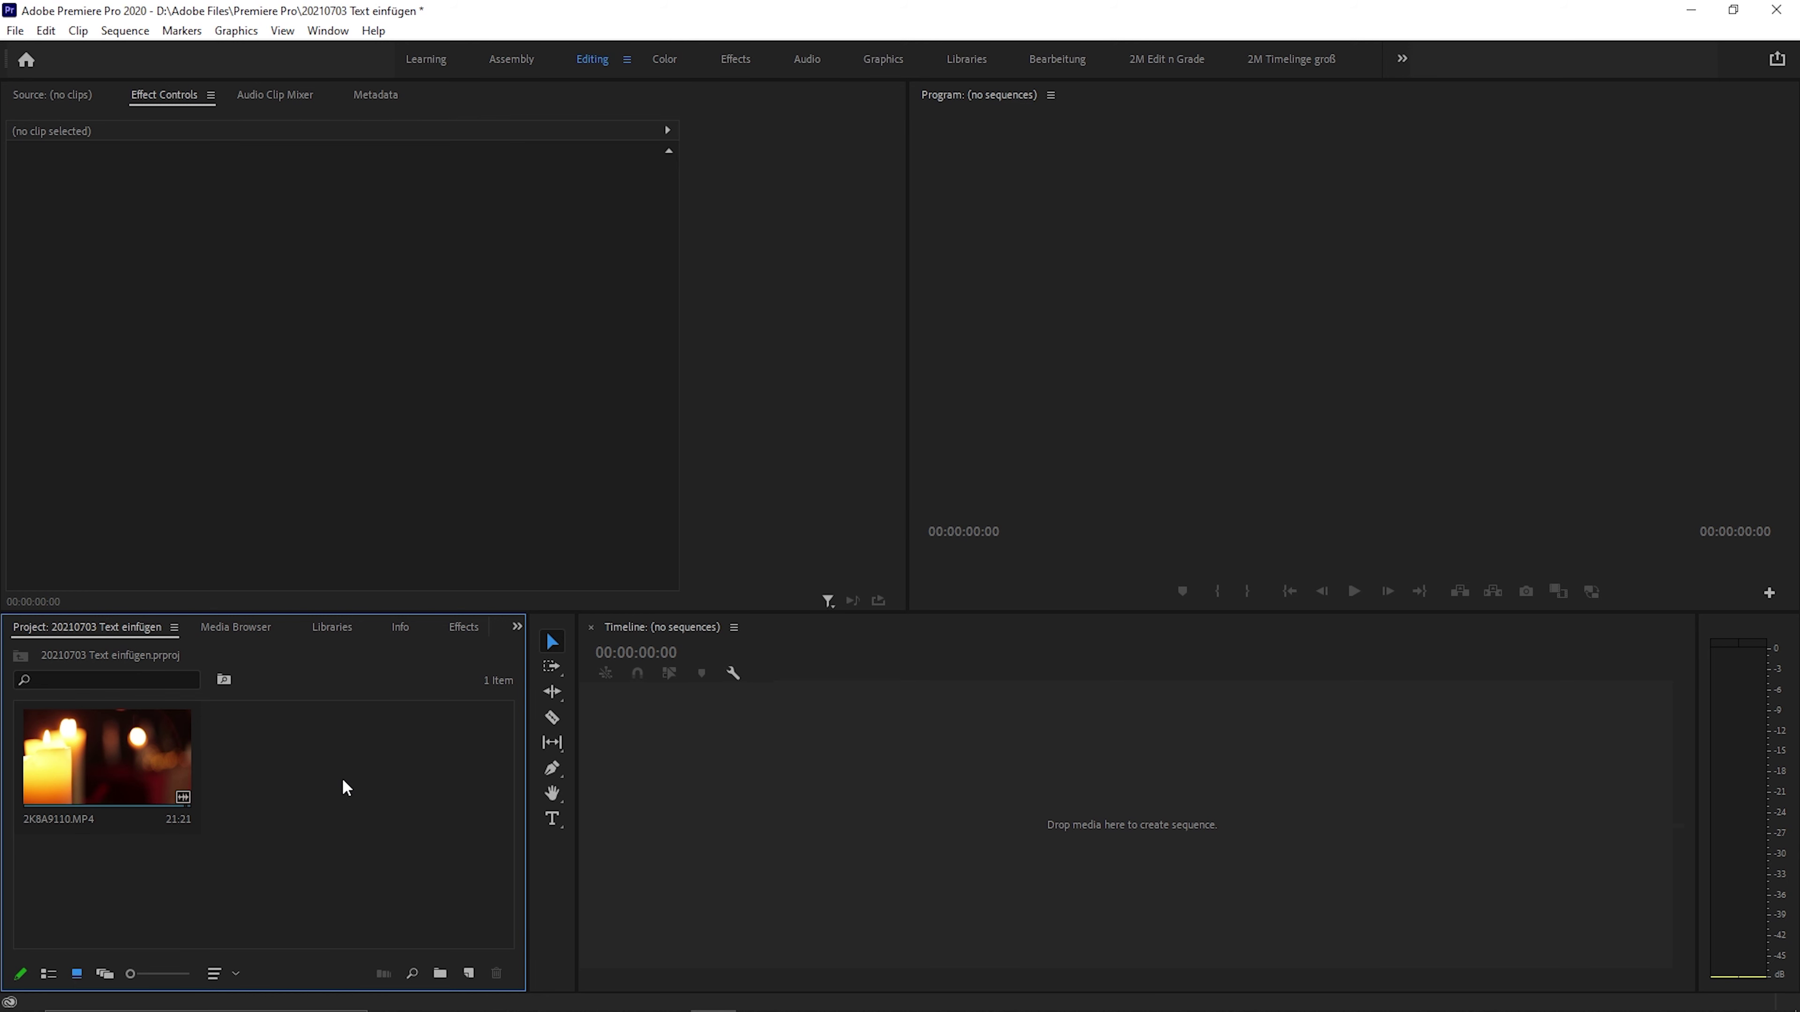
# Step: Create a new sequence from the candle clip 2K8A9110.MP4
pyautogui.click(180, 766)
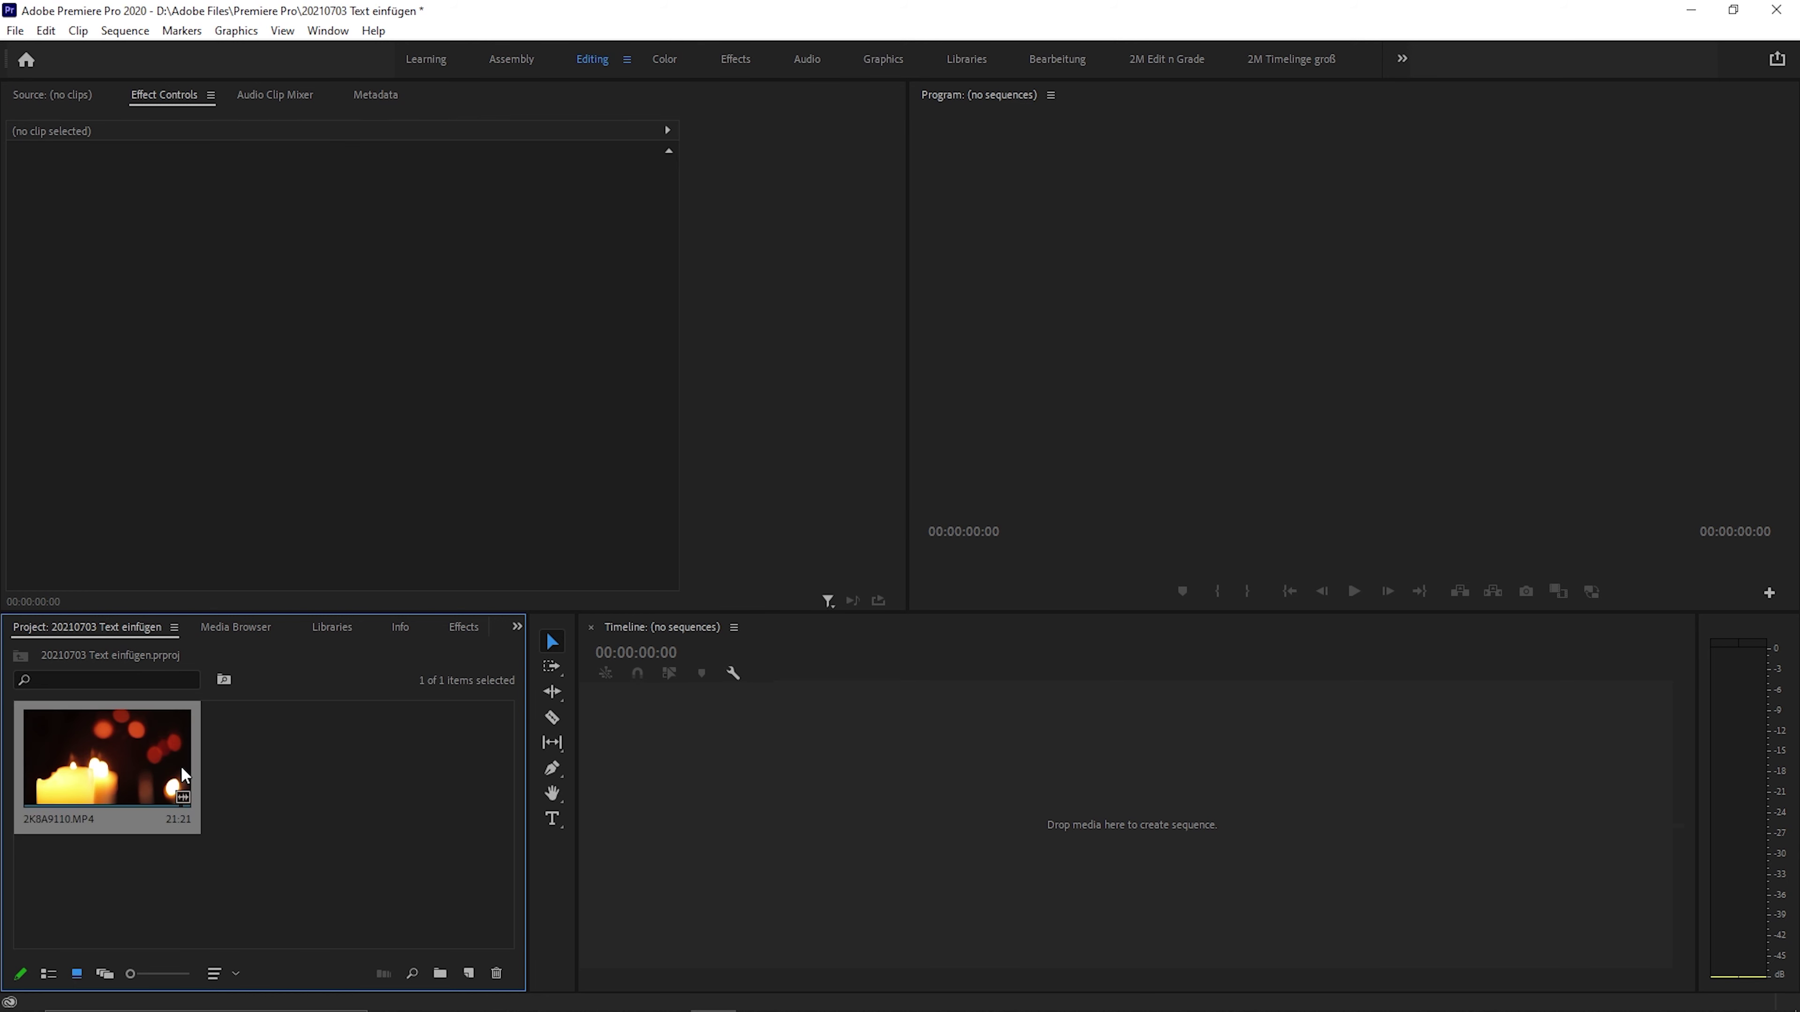
pyautogui.rightClick(156, 733)
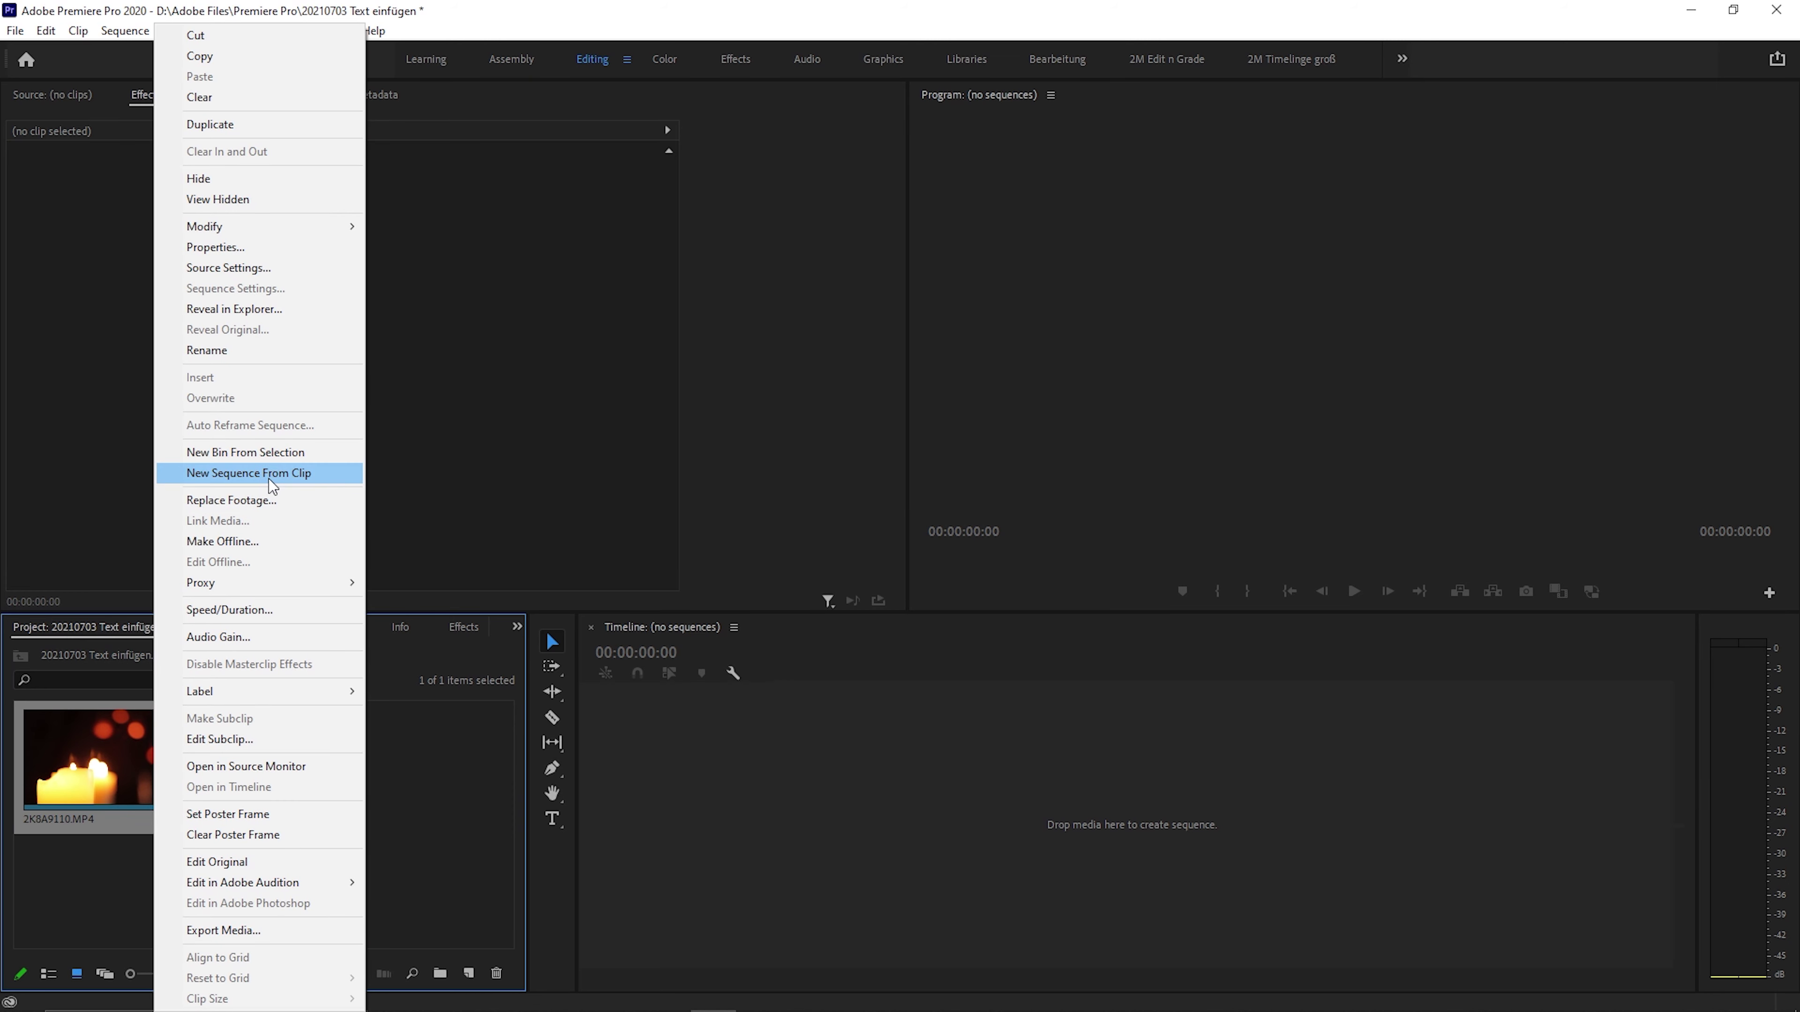
pyautogui.click(269, 479)
# Step: Scrub to 00:00:01:17 and briefly play the candle footage, then start a text box over it
pyautogui.click(903, 730)
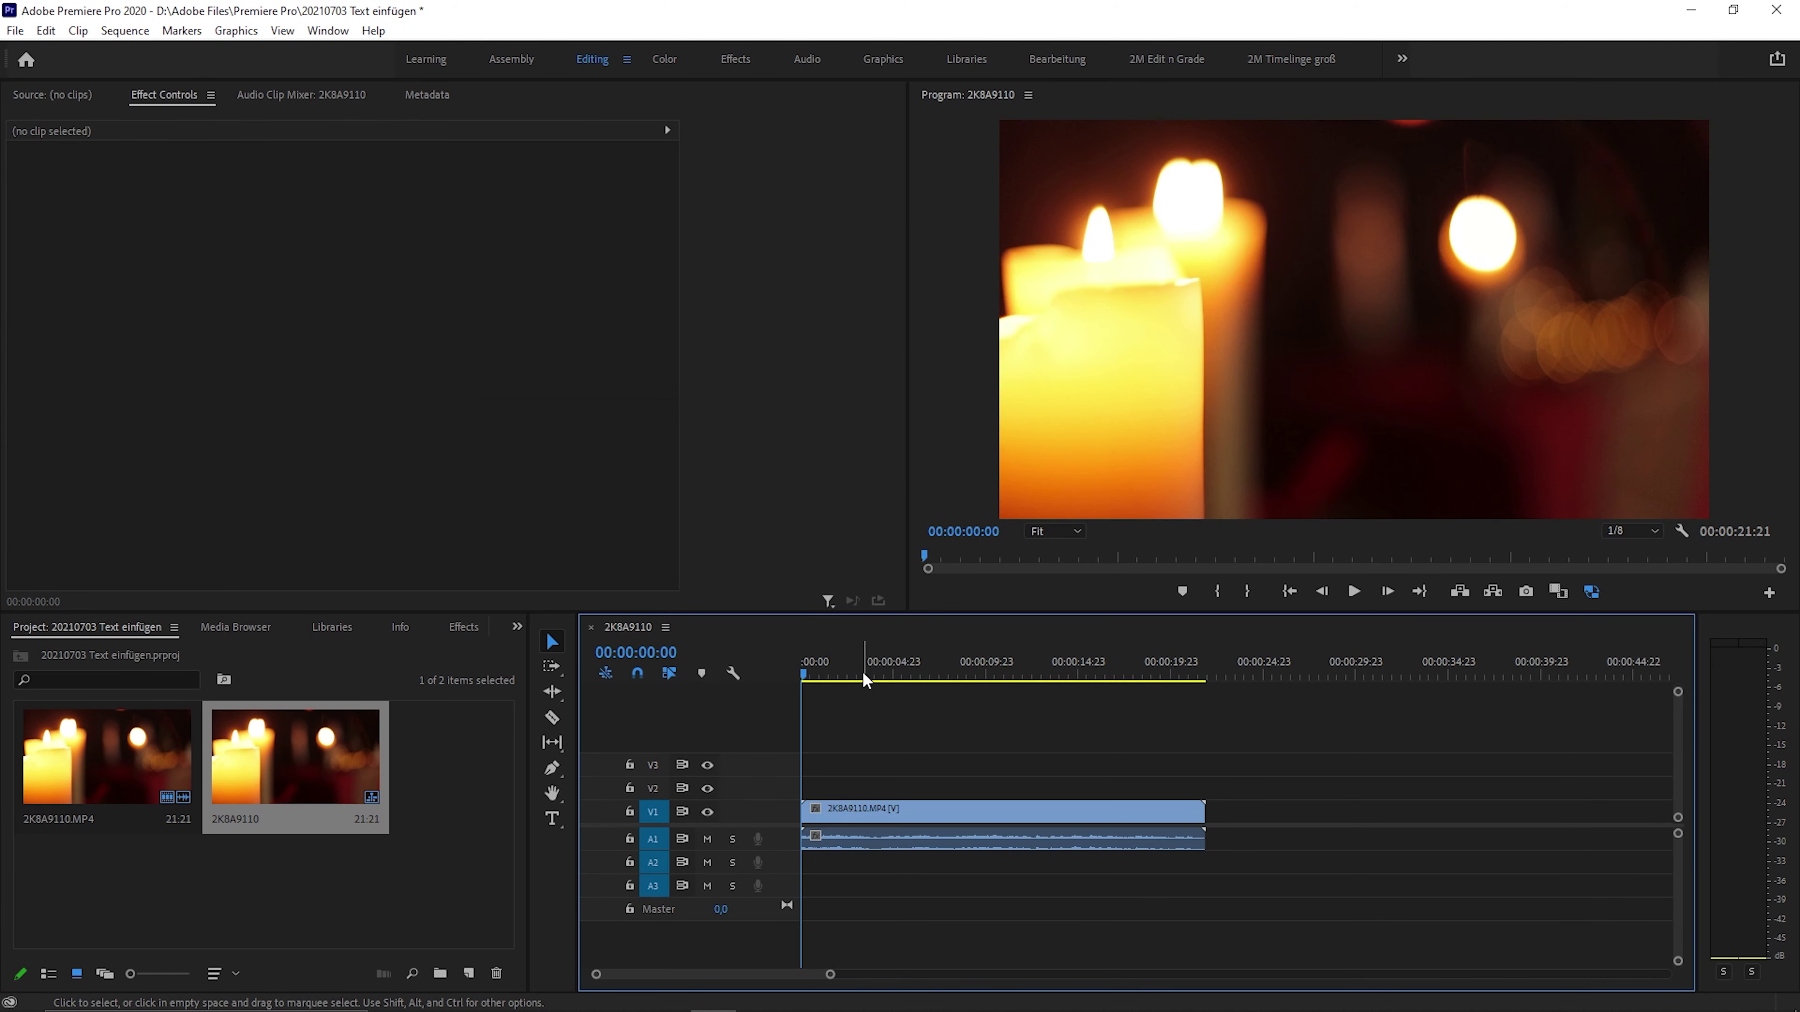
pyautogui.moveTo(865, 679); pyautogui.dragTo(832, 679)
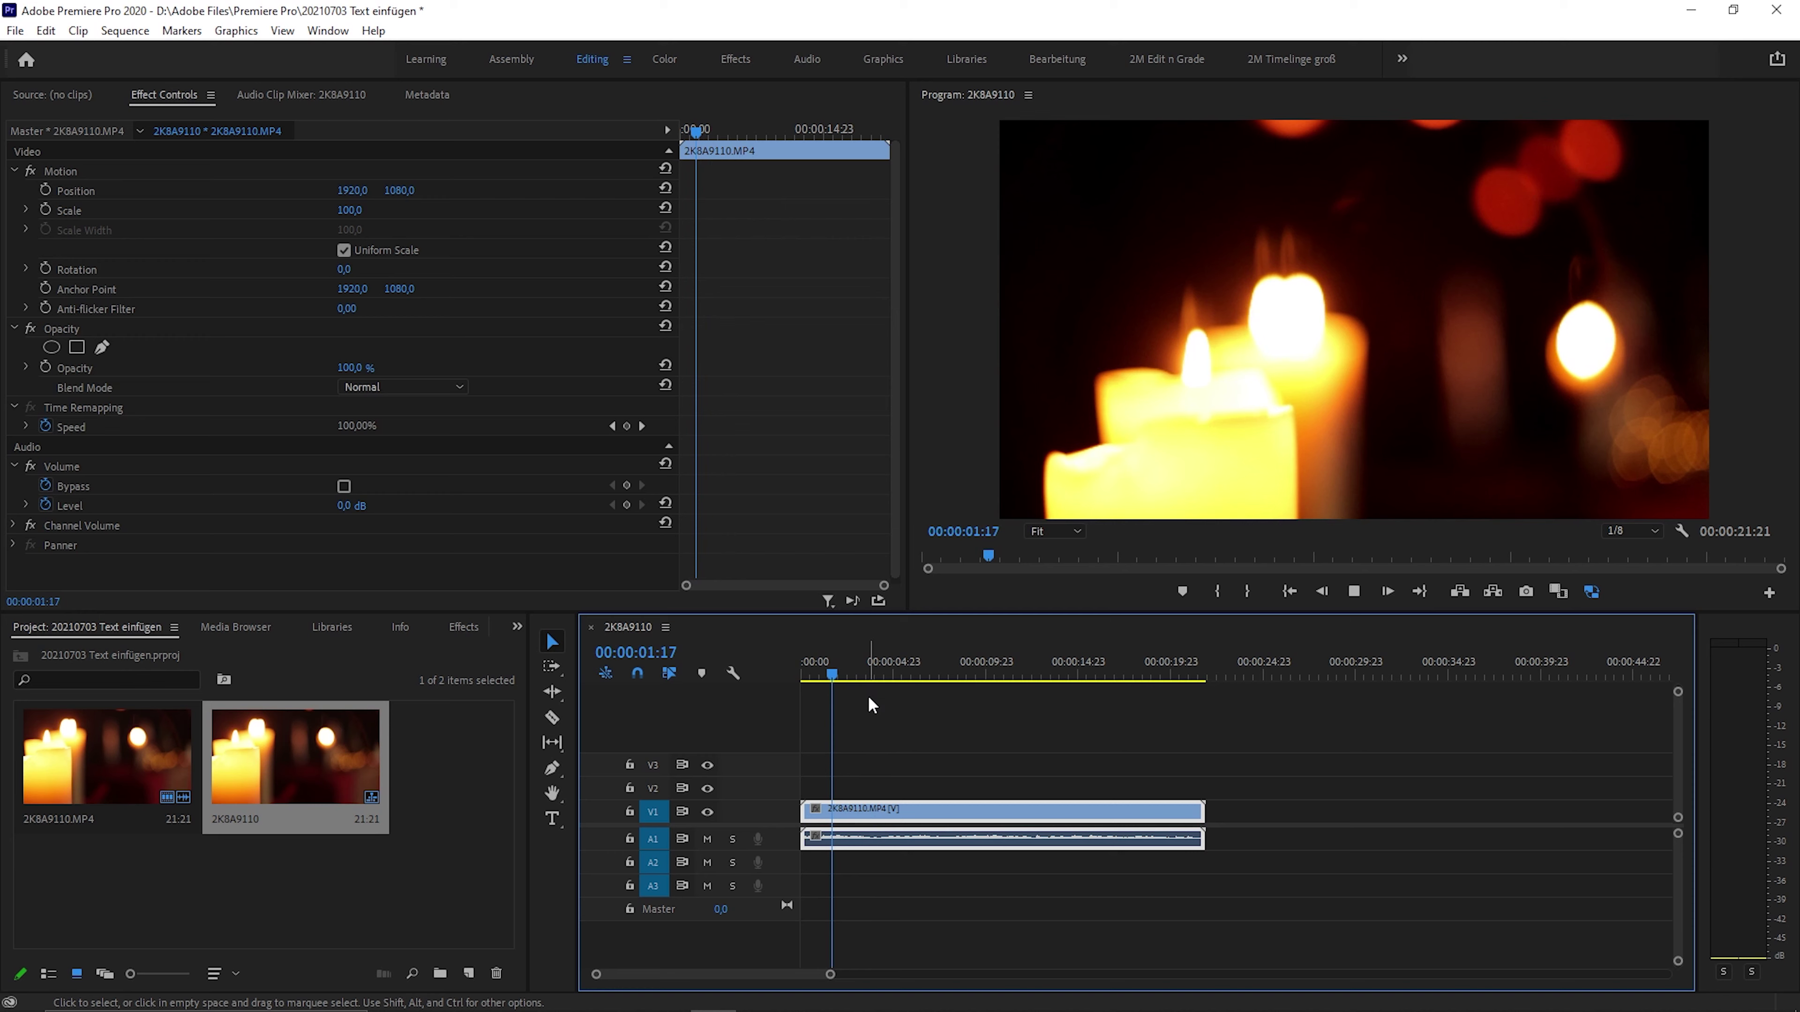
pyautogui.click(1008, 735)
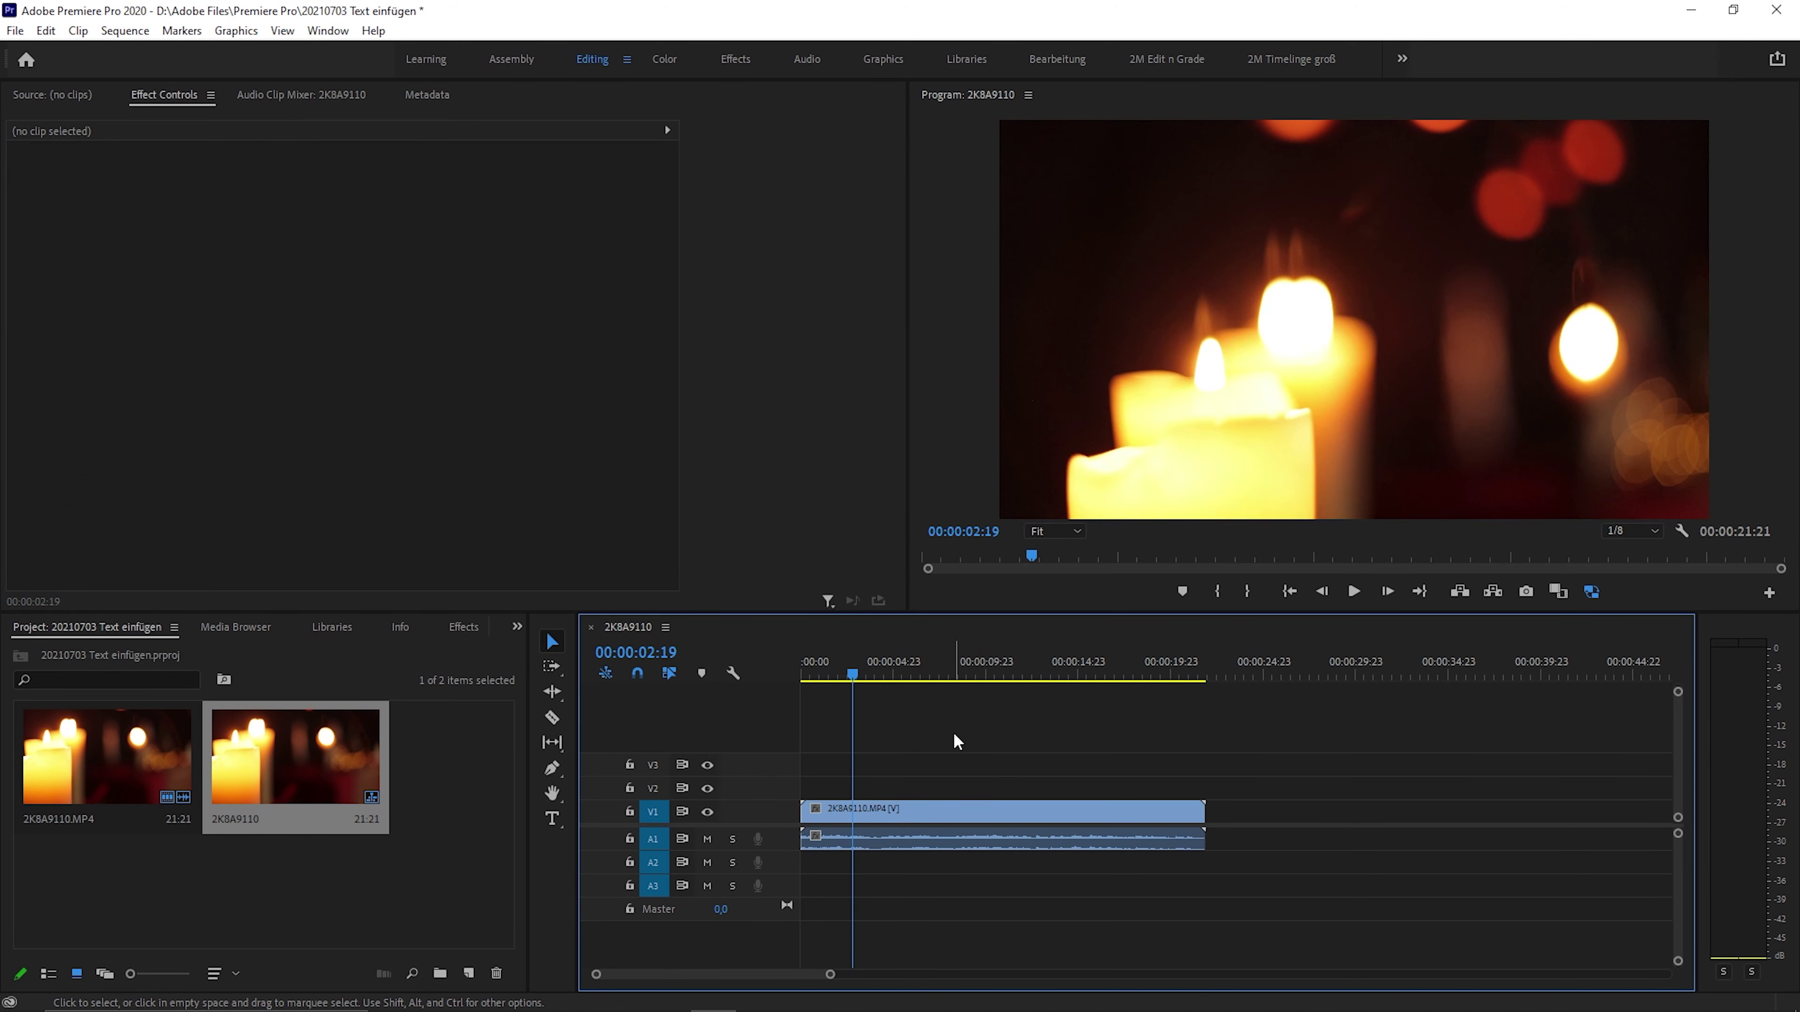
pyautogui.click(553, 819)
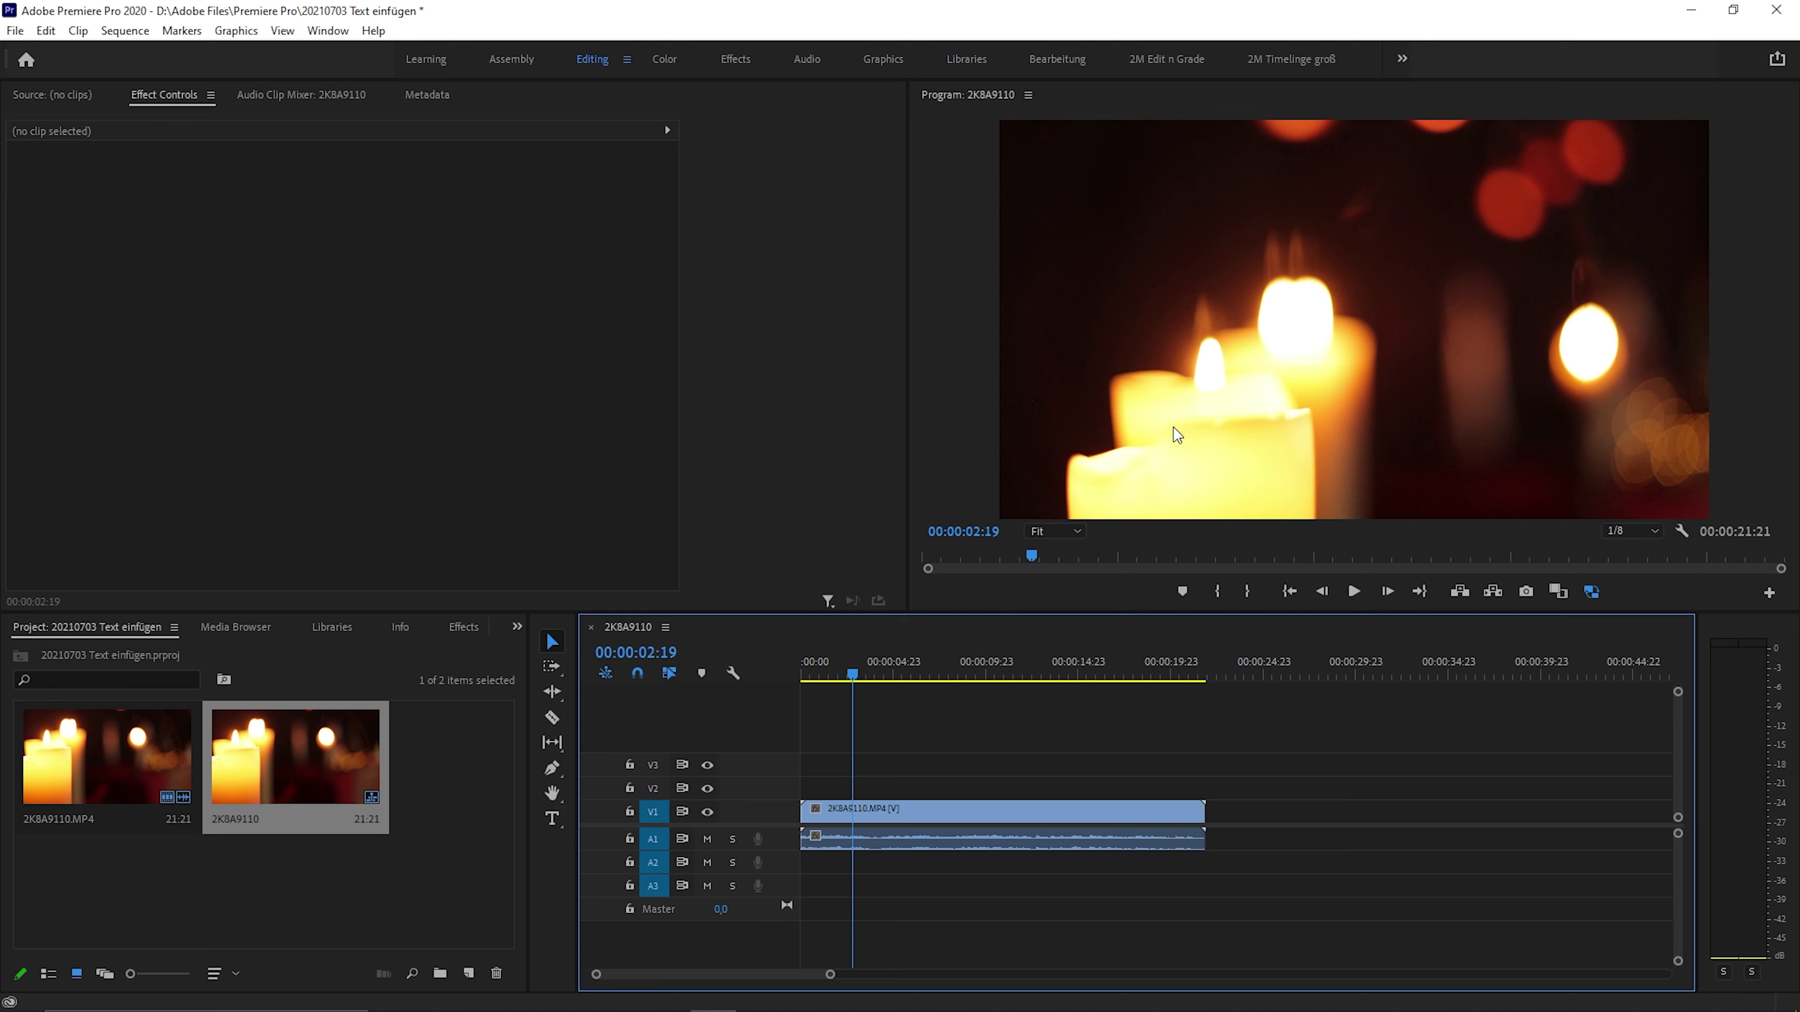
pyautogui.click(1175, 314)
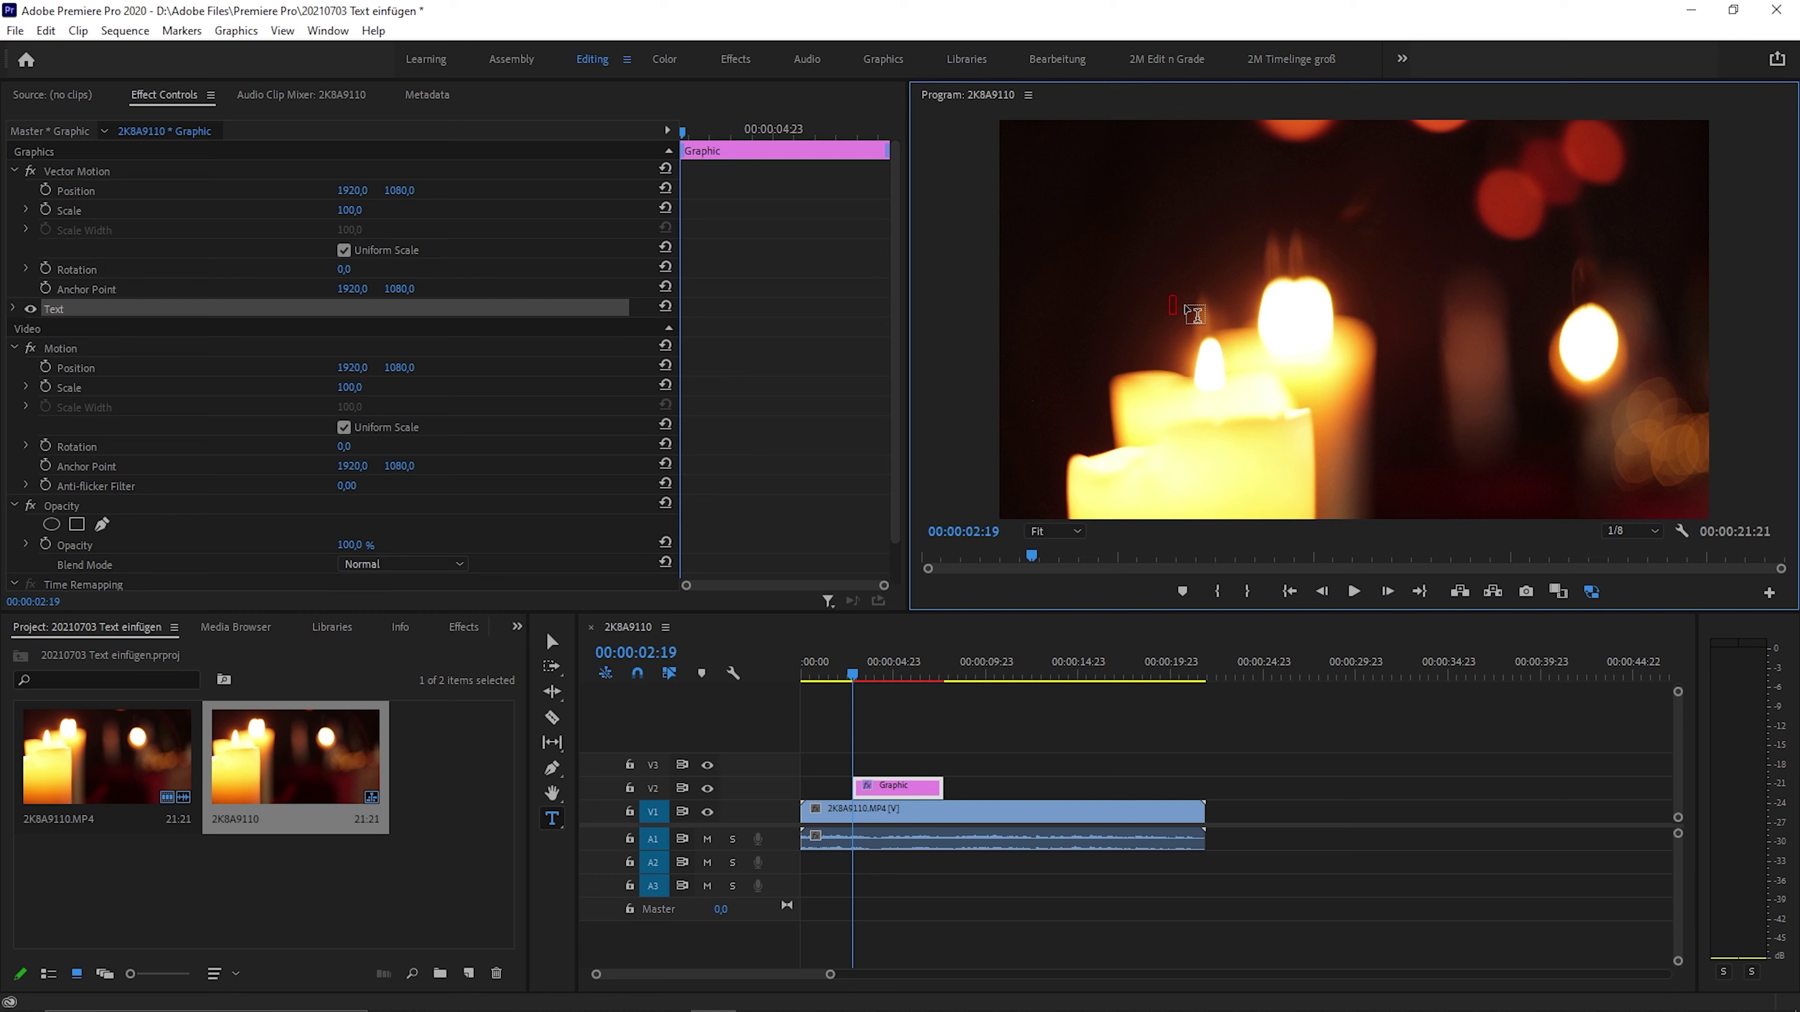
# Step: Type the title 'Textebene', select it, and expand its text properties in Effect Controls
pyautogui.write('Textebene')
pyautogui.doubleClick(1225, 294)
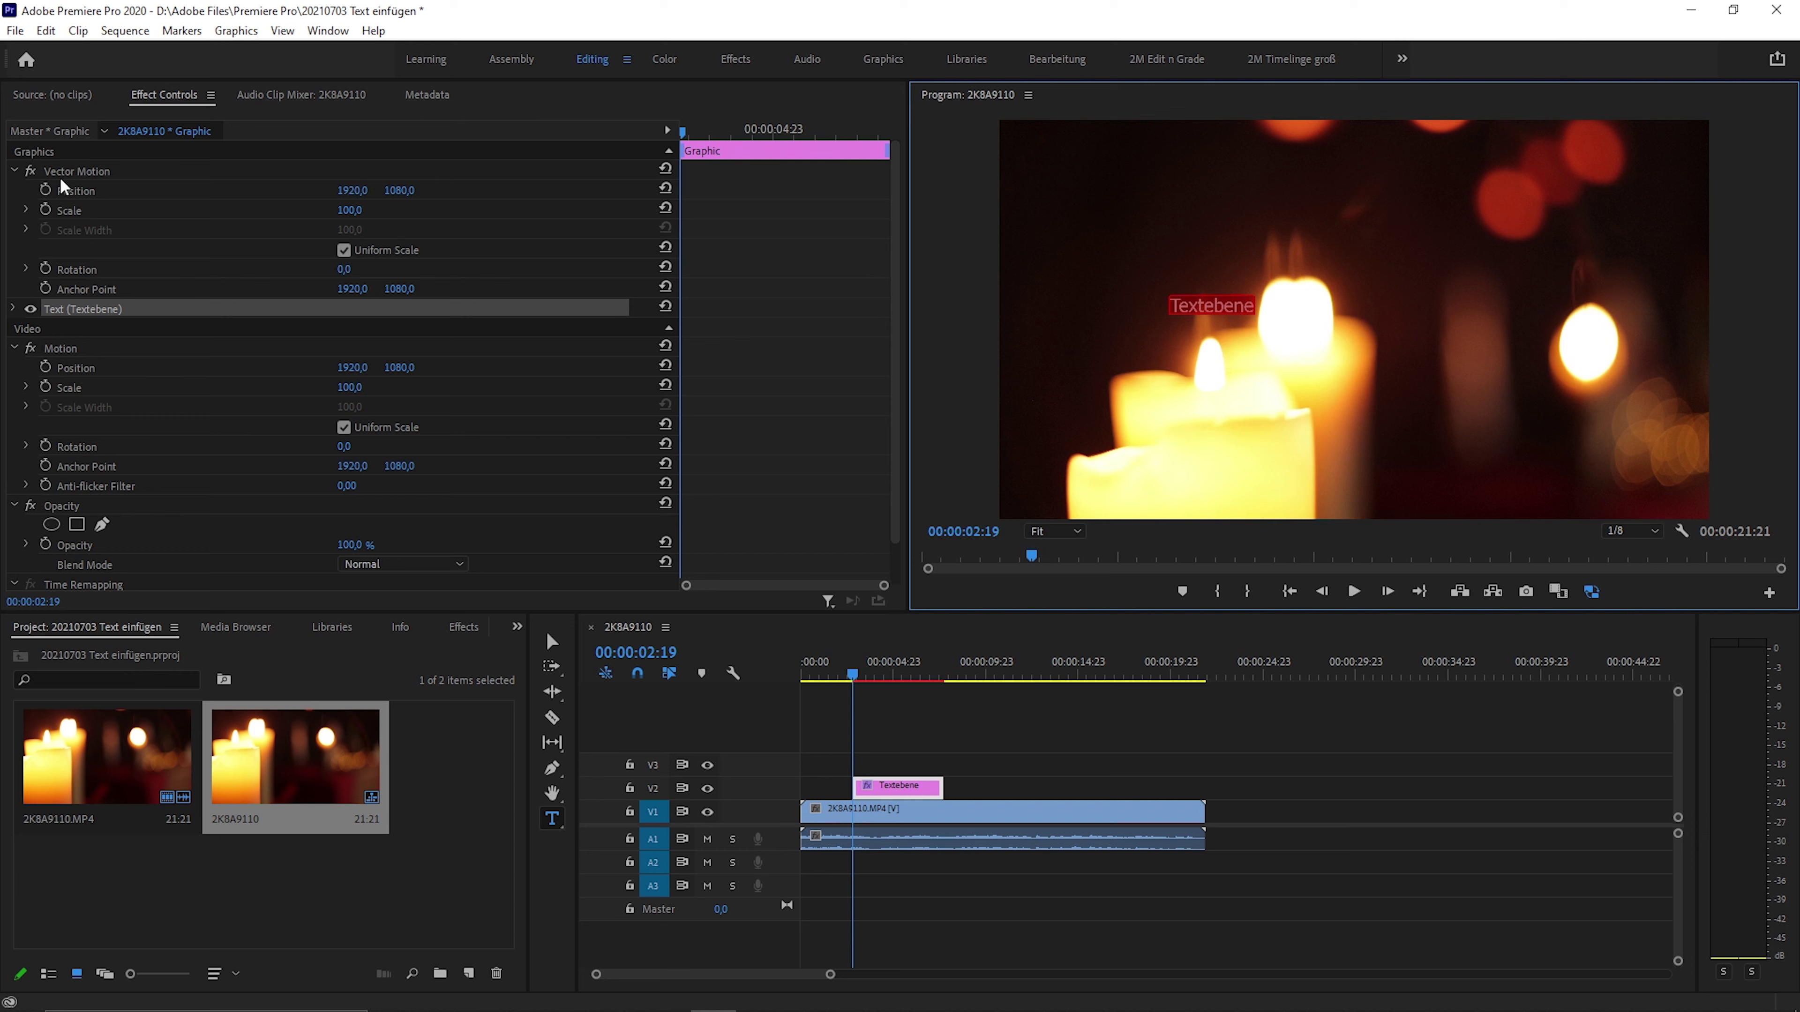
pyautogui.click(14, 309)
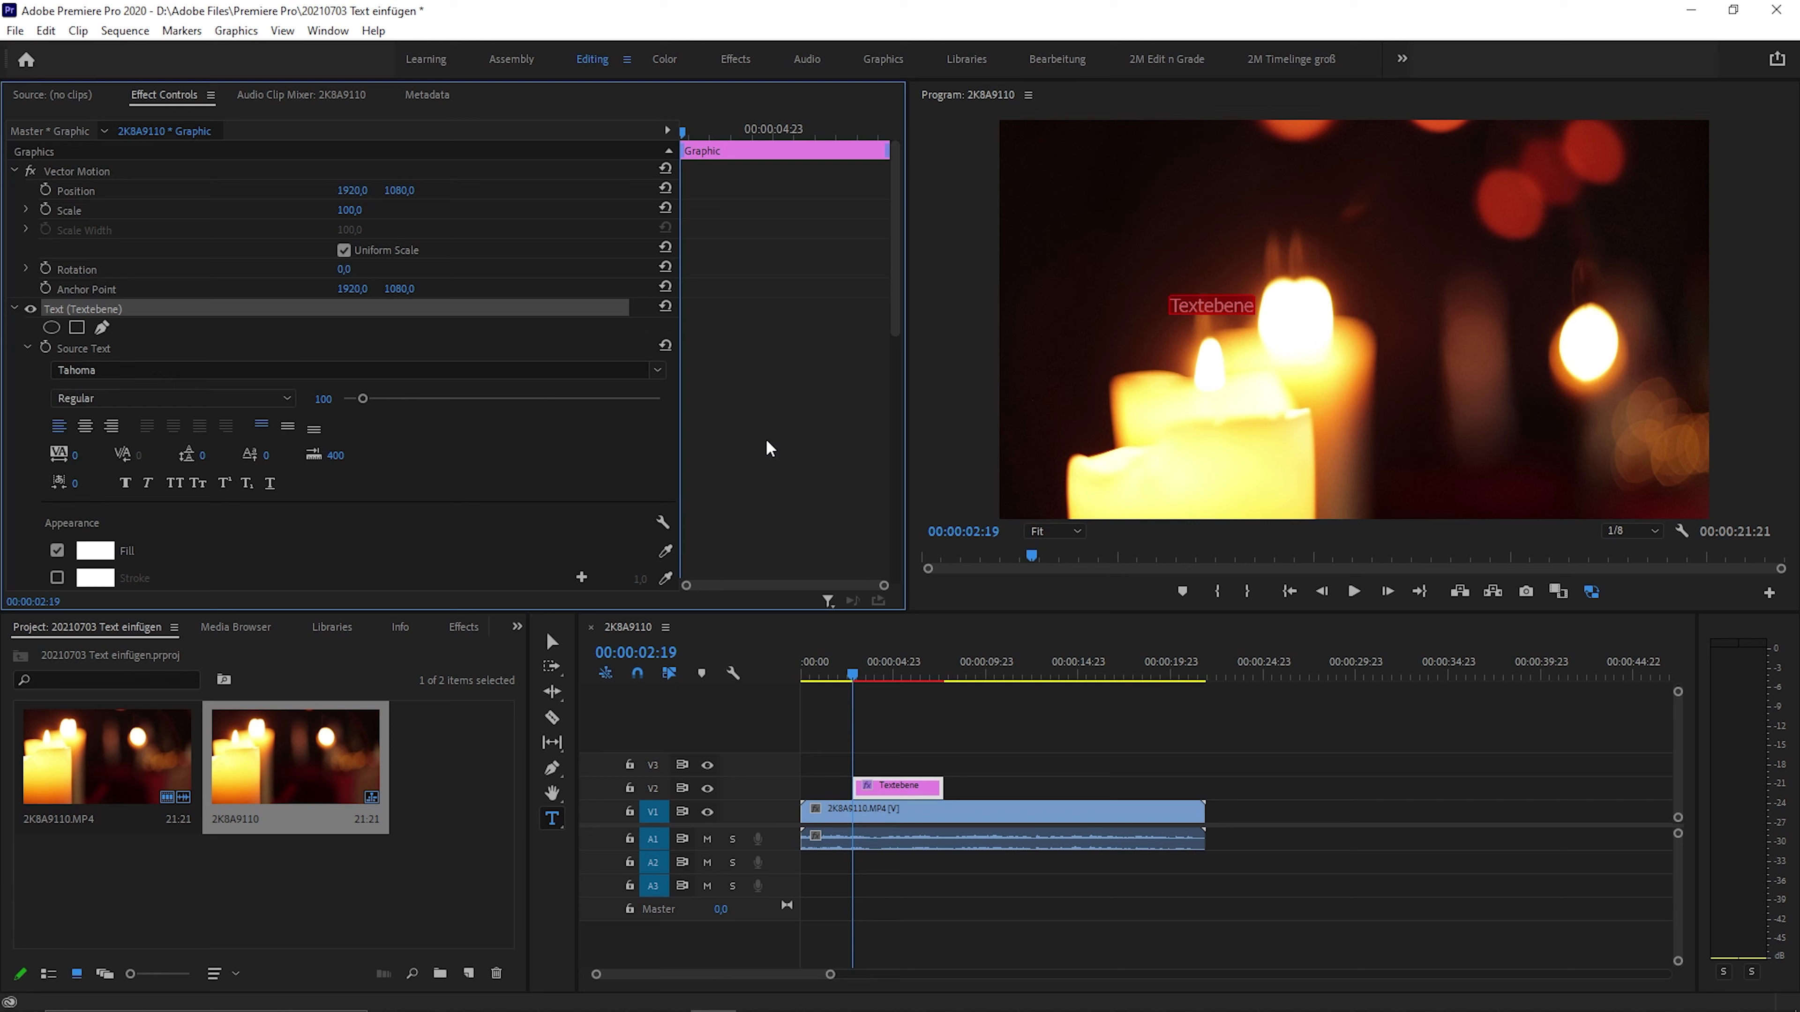
# Step: Toggle the drop shadow on and off, then scale the Textebene title up to 459
pyautogui.scroll(-3, 766, 441)
pyautogui.scroll(-2, 765, 437)
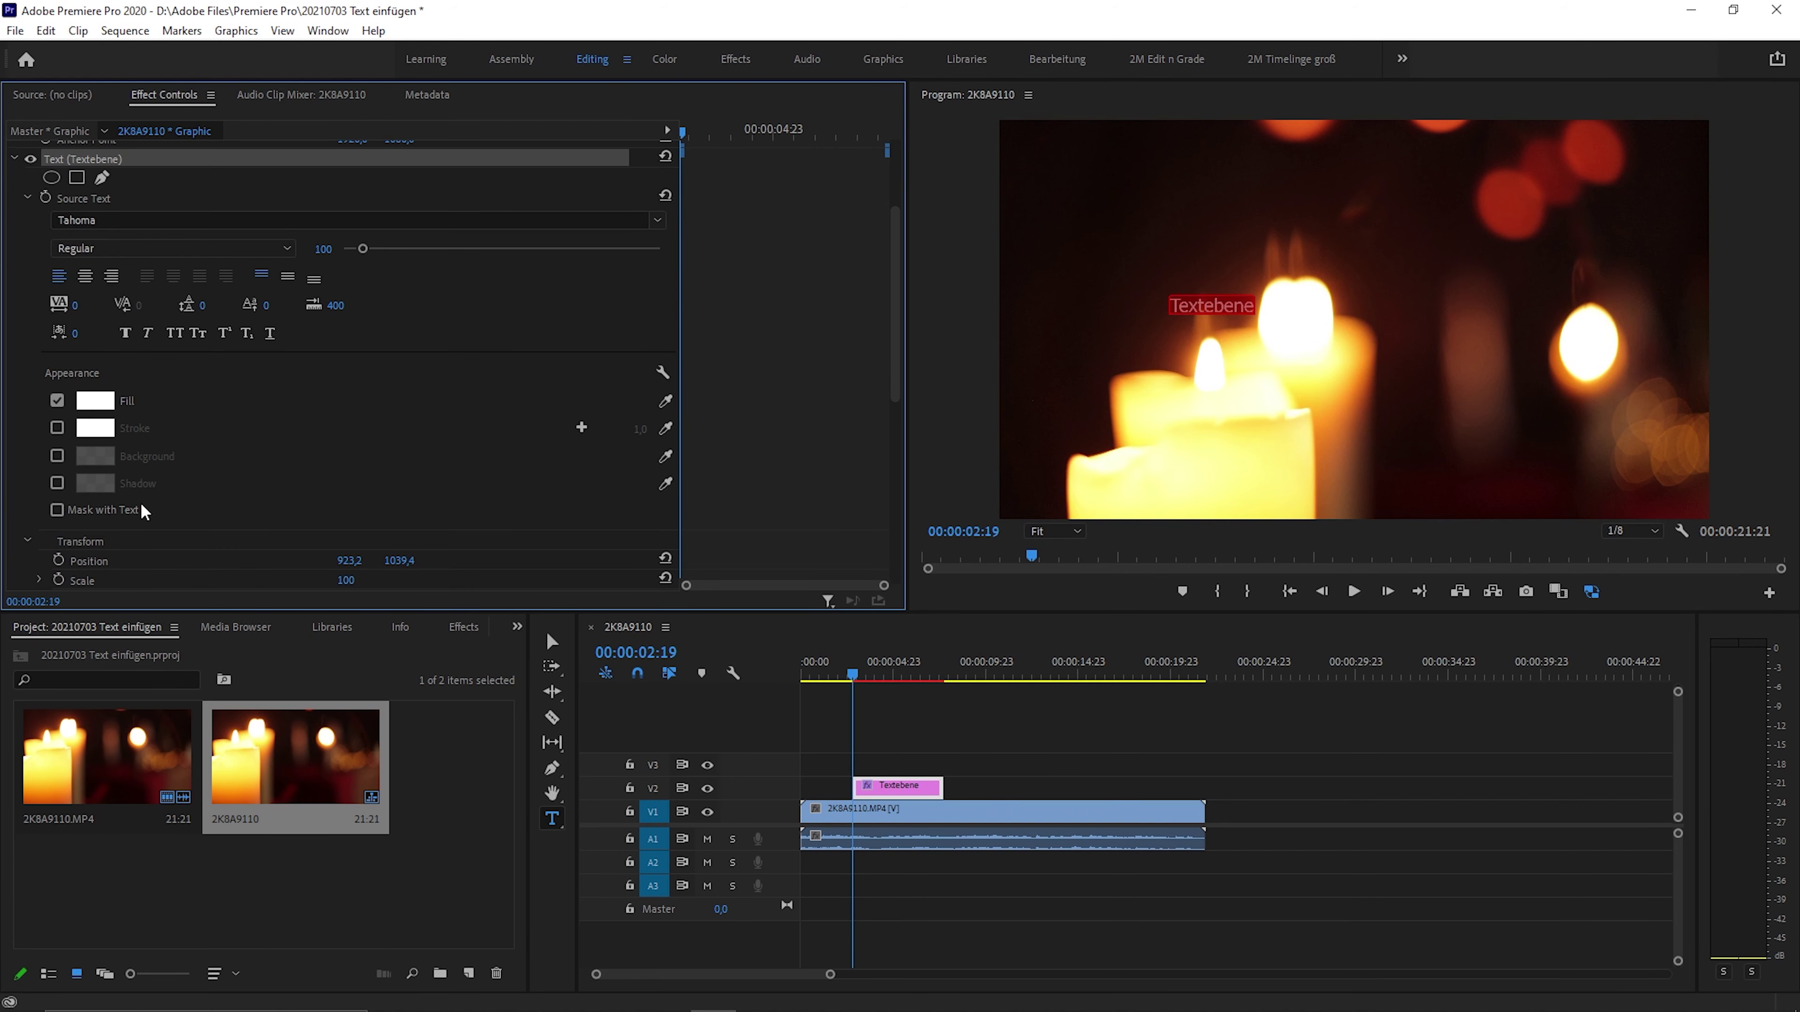
pyautogui.click(58, 483)
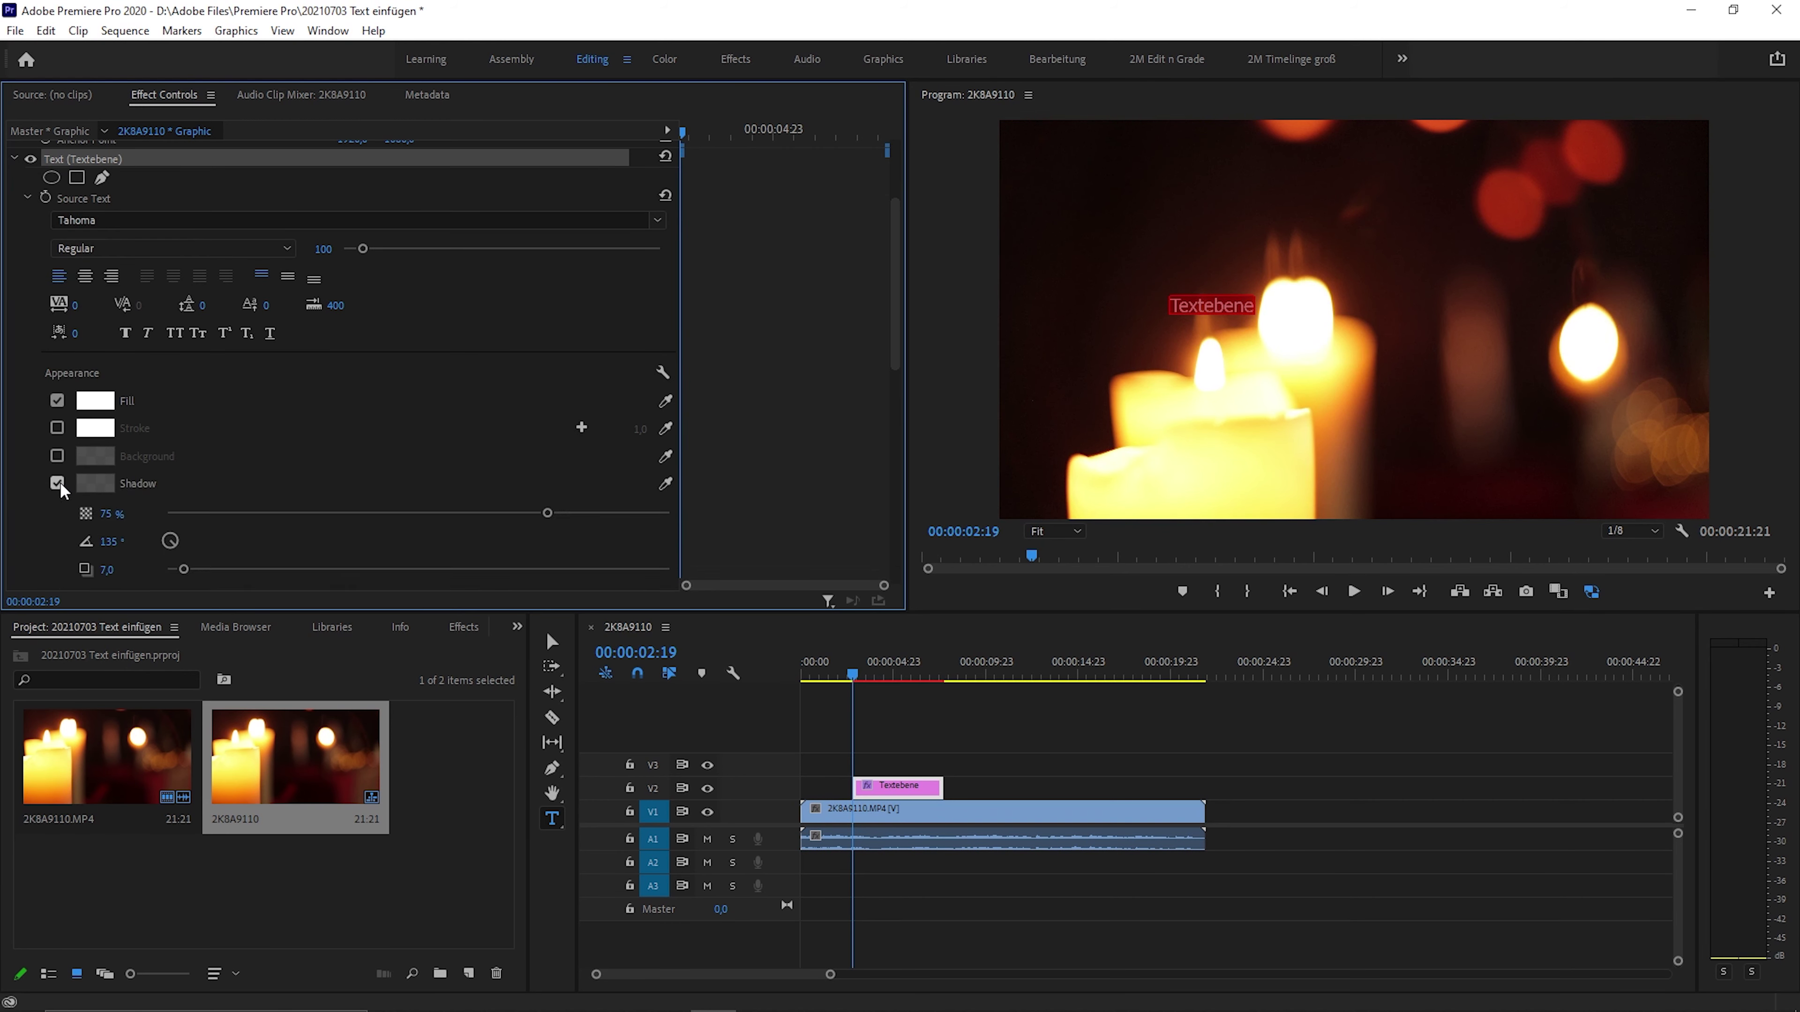
pyautogui.click(59, 481)
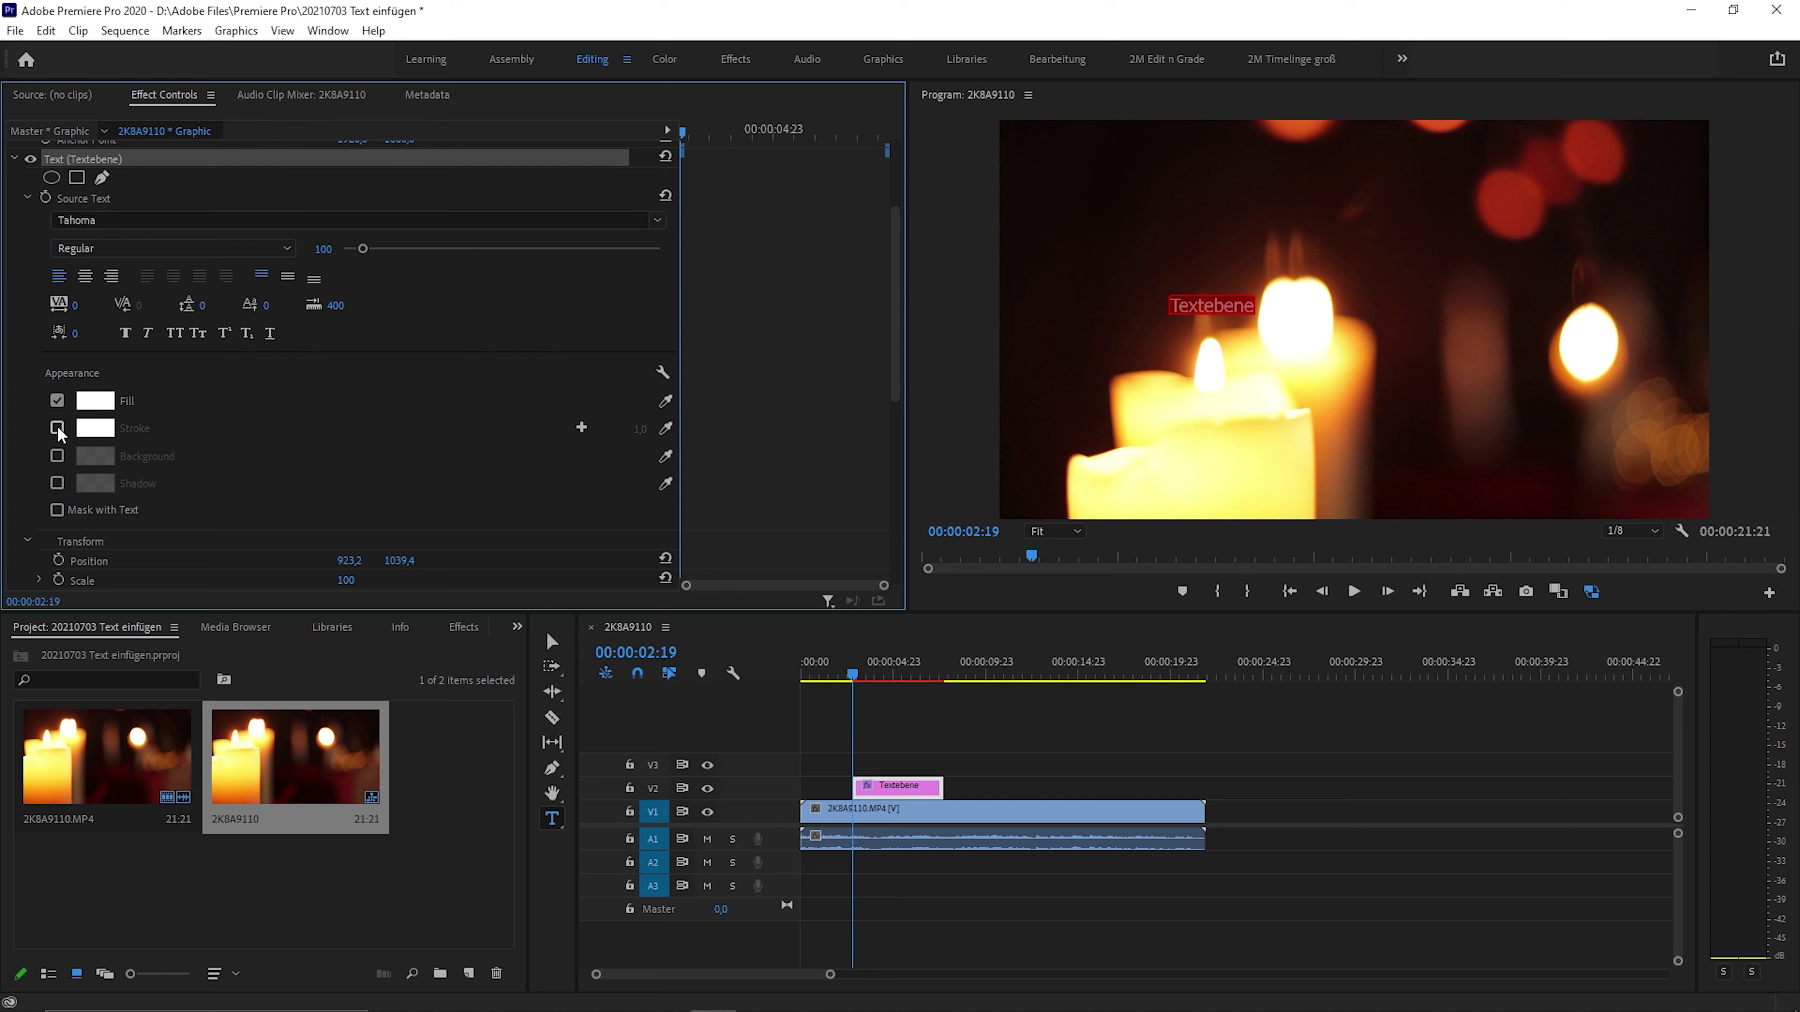
pyautogui.scroll(-3, 732, 424)
pyautogui.moveTo(345, 468); pyautogui.dragTo(599, 468)
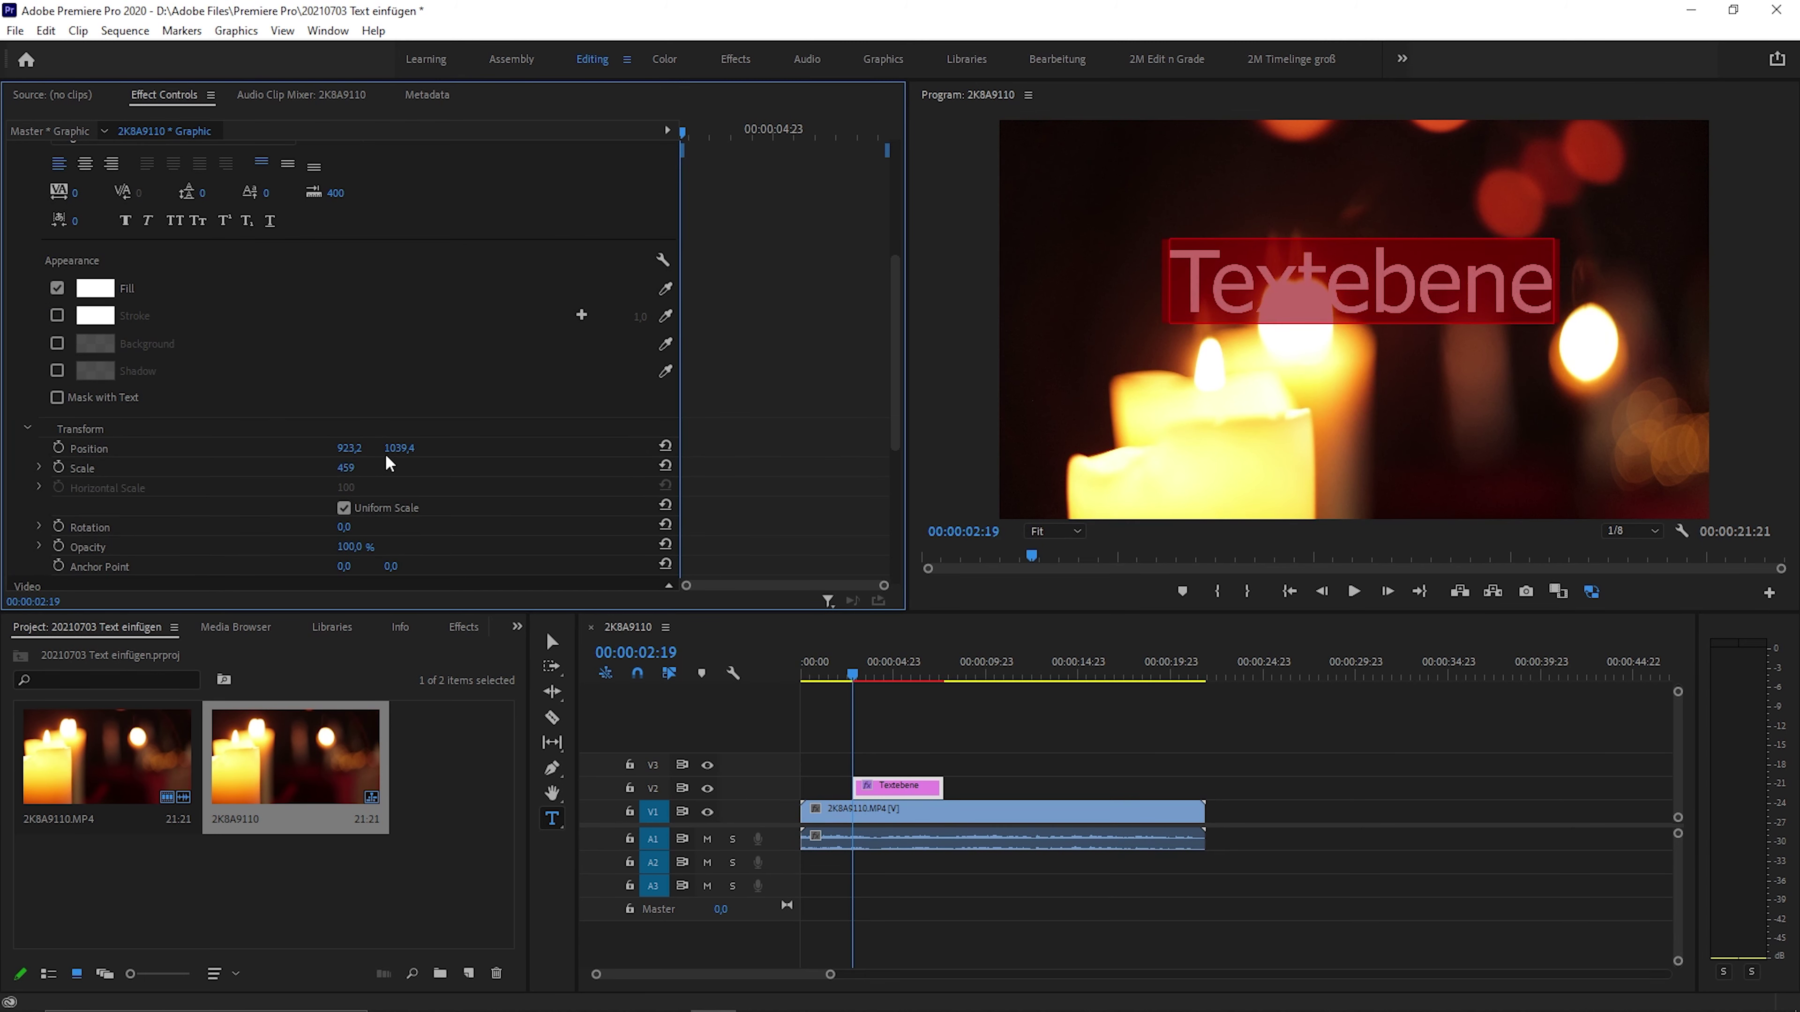
pyautogui.scroll(3, 741, 383)
pyautogui.click(223, 220)
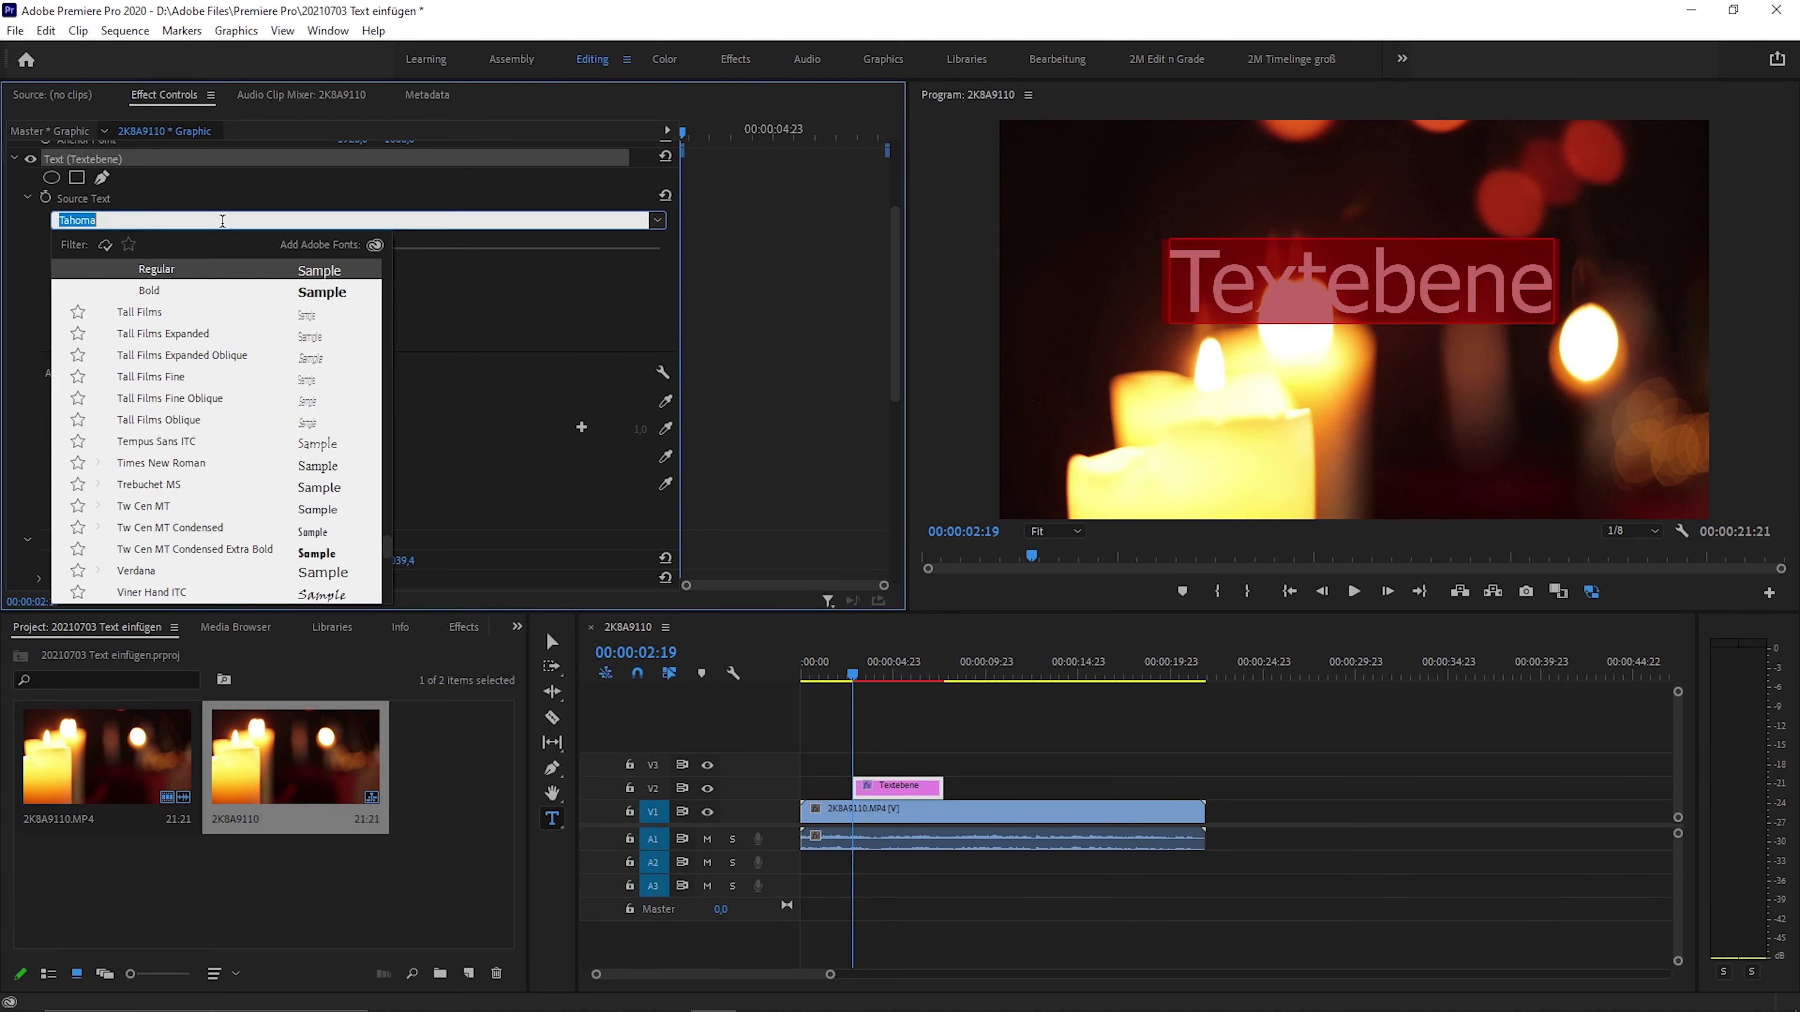
# Step: Set the title's font to Gotham Bold
pyautogui.write('gotham')
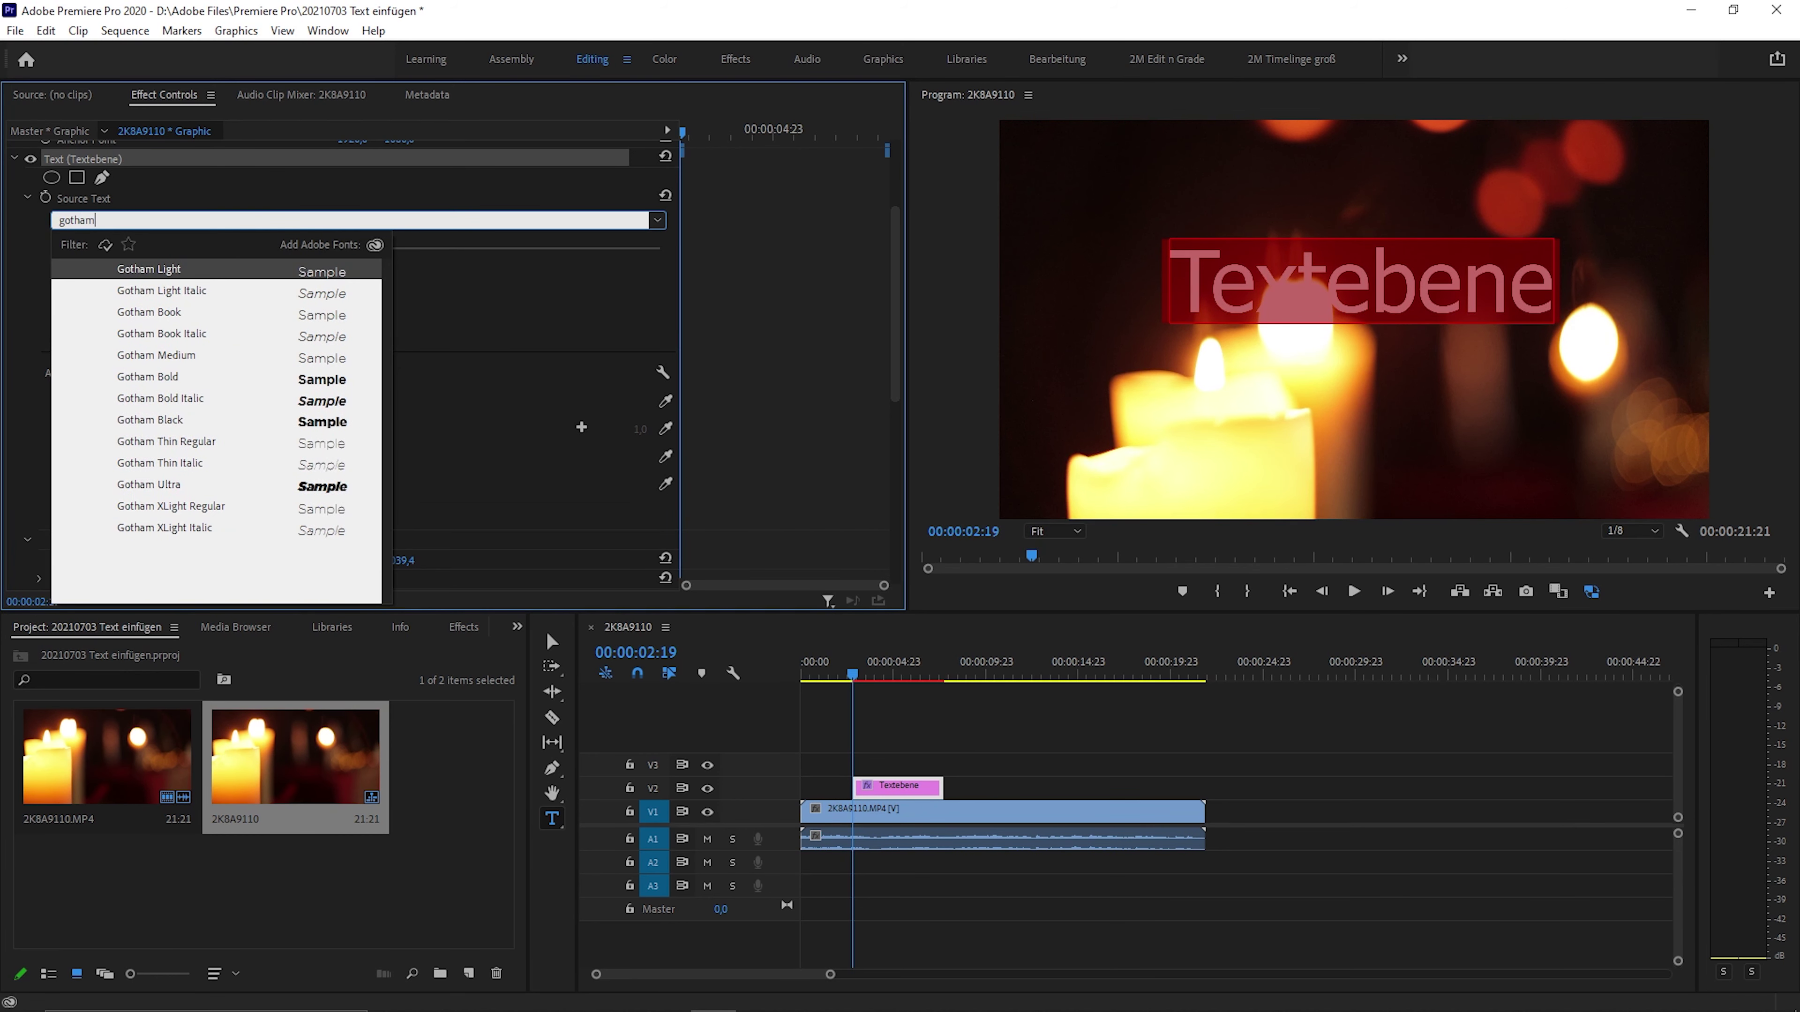
pyautogui.click(195, 380)
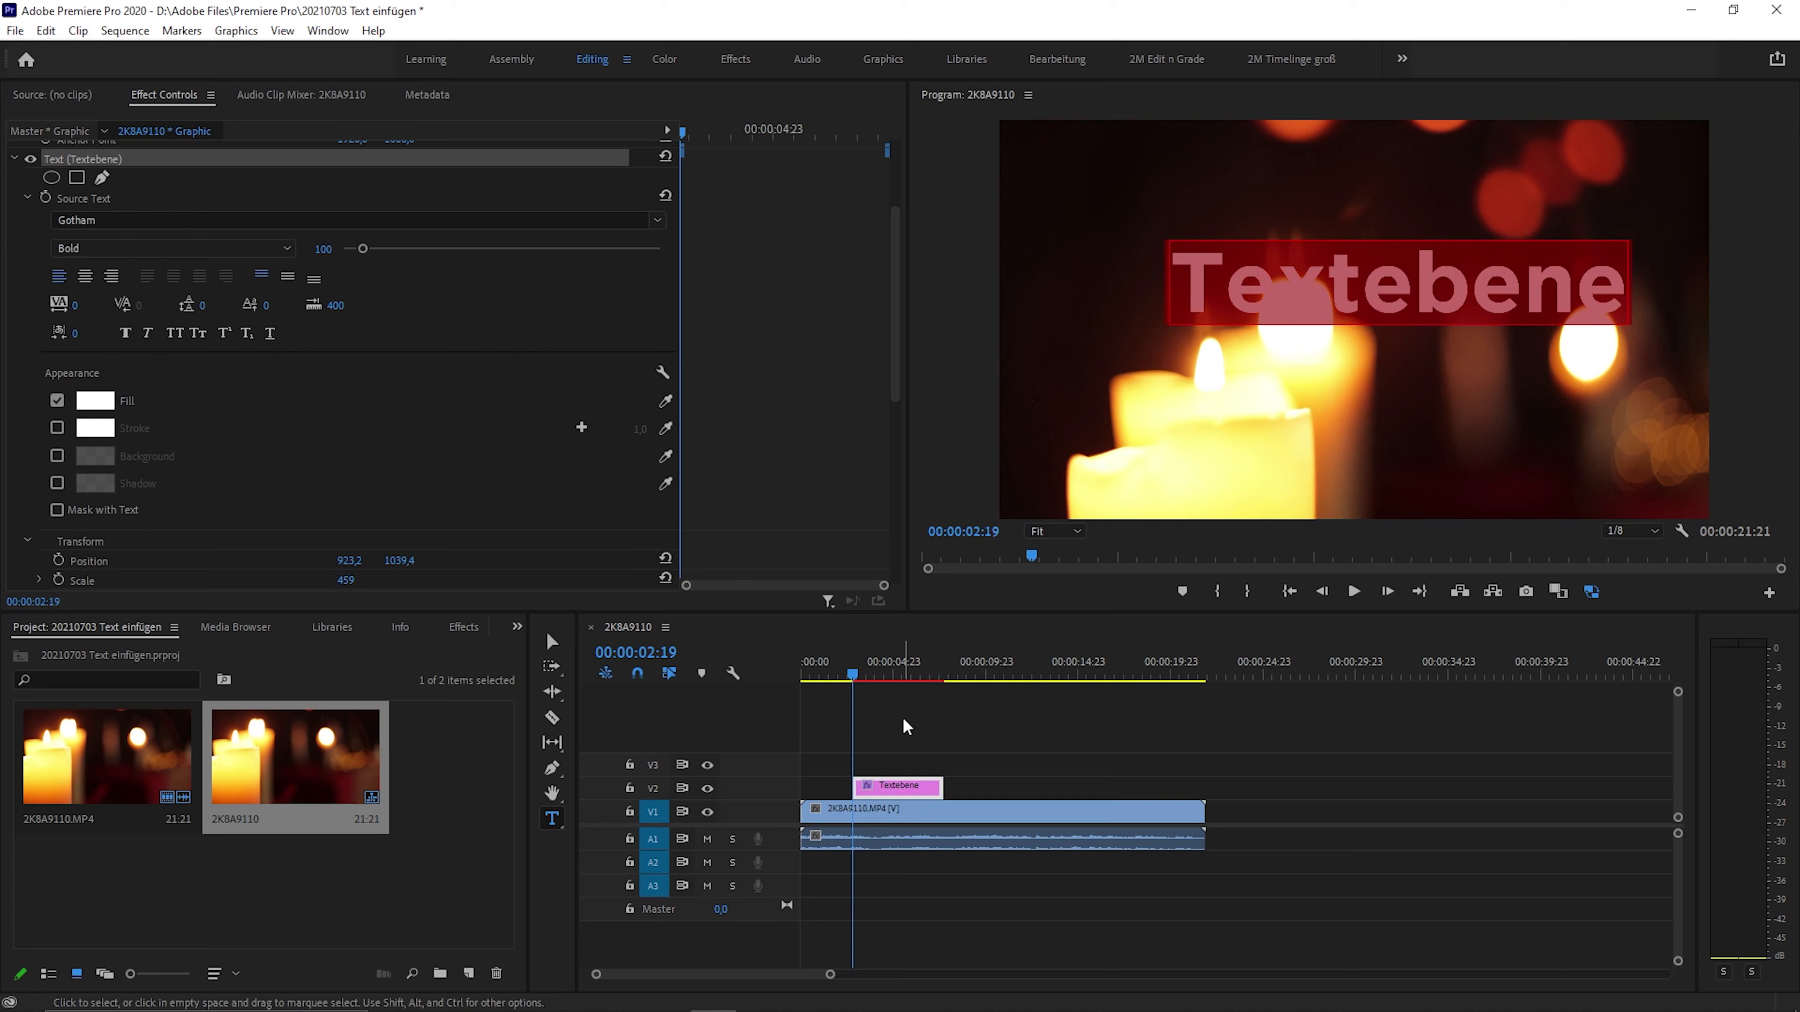
pyautogui.scroll(-2, 785, 422)
pyautogui.scroll(-3, 785, 421)
pyautogui.scroll(-1, 784, 422)
# Step: Deselect the text, leave editing with V, reselect the Textebene clip and go to 00:00:03:18
pyautogui.click(922, 717)
pyautogui.press('v')
pyautogui.click(905, 789)
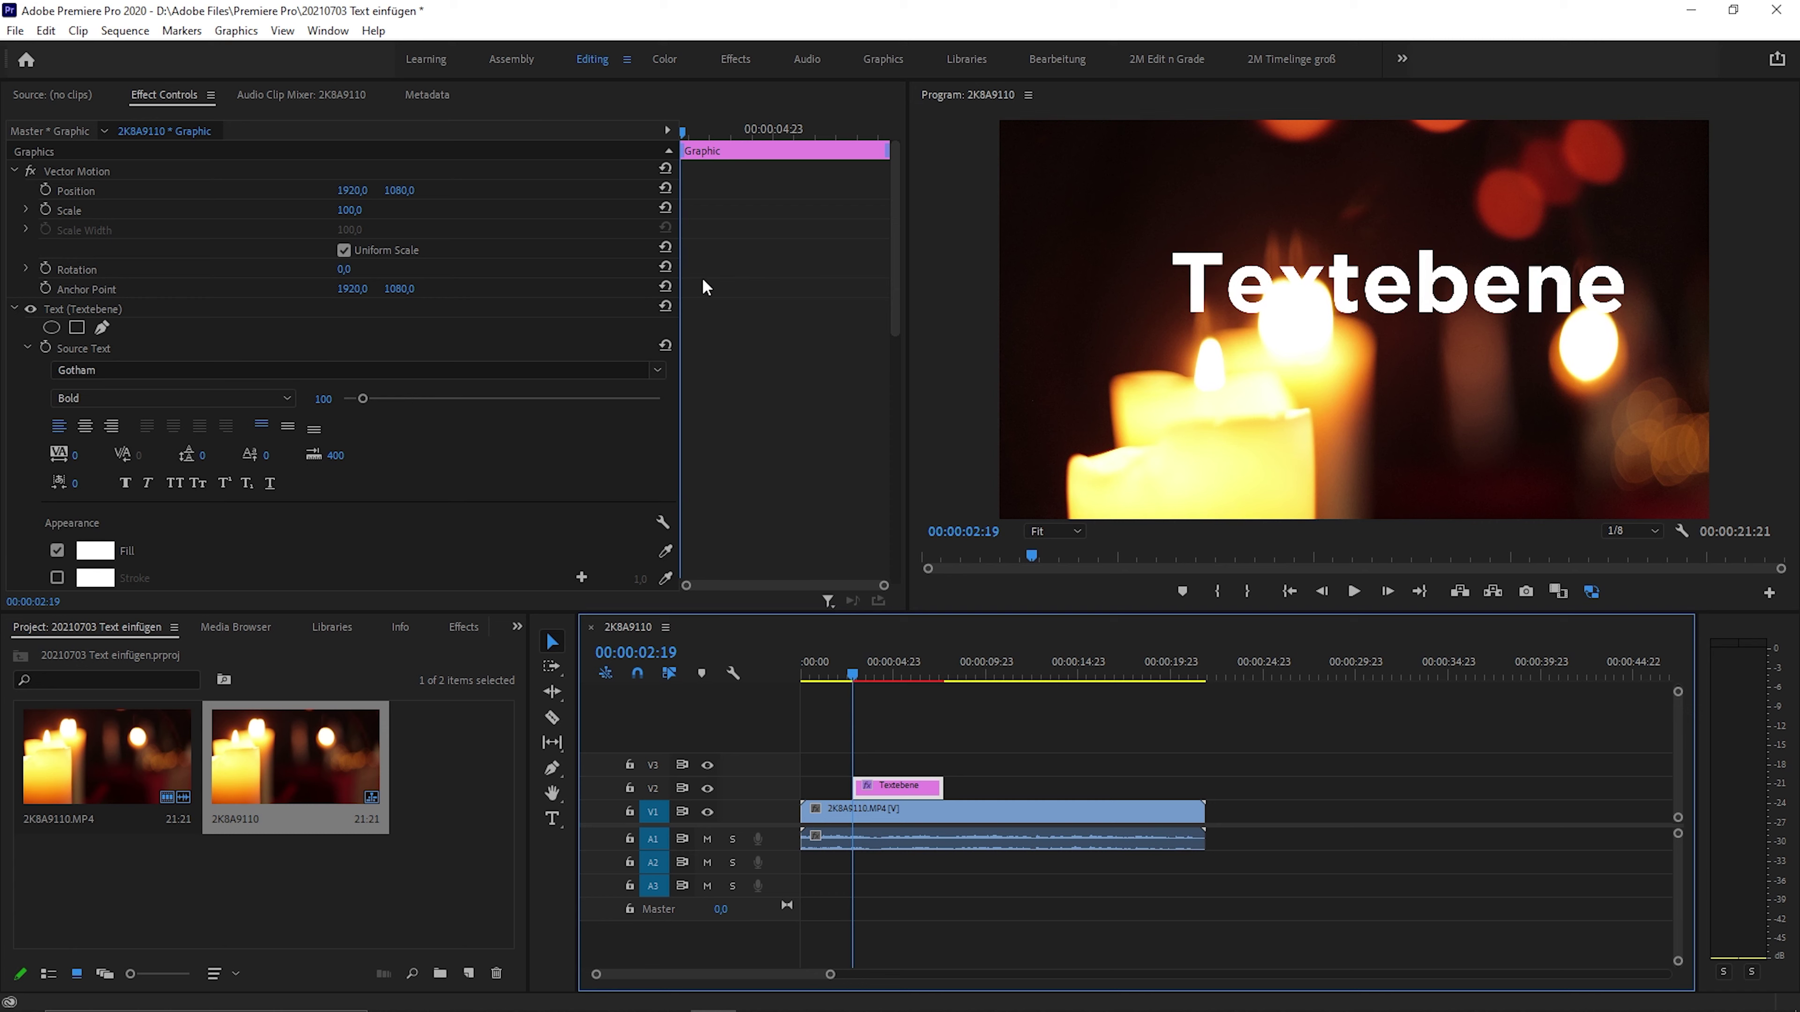
pyautogui.click(720, 132)
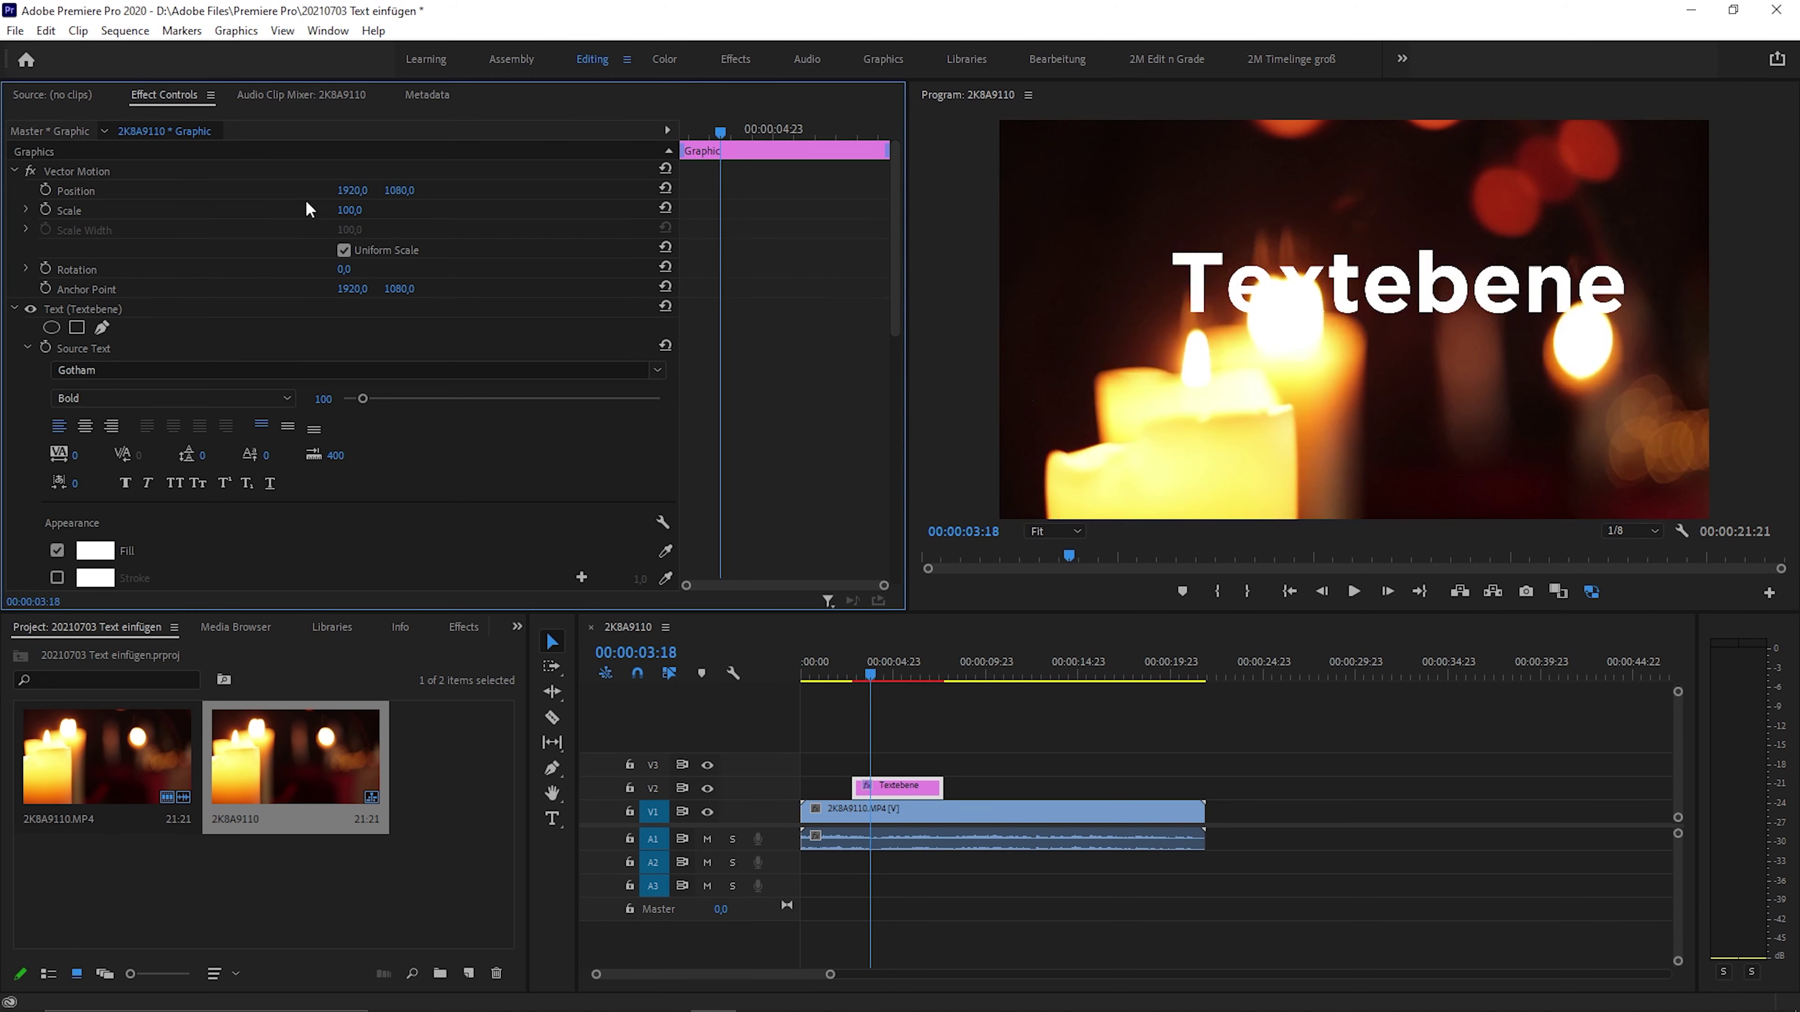
# Step: Add a Scale keyframe and set scale 0 where the title starts growing
pyautogui.click(46, 209)
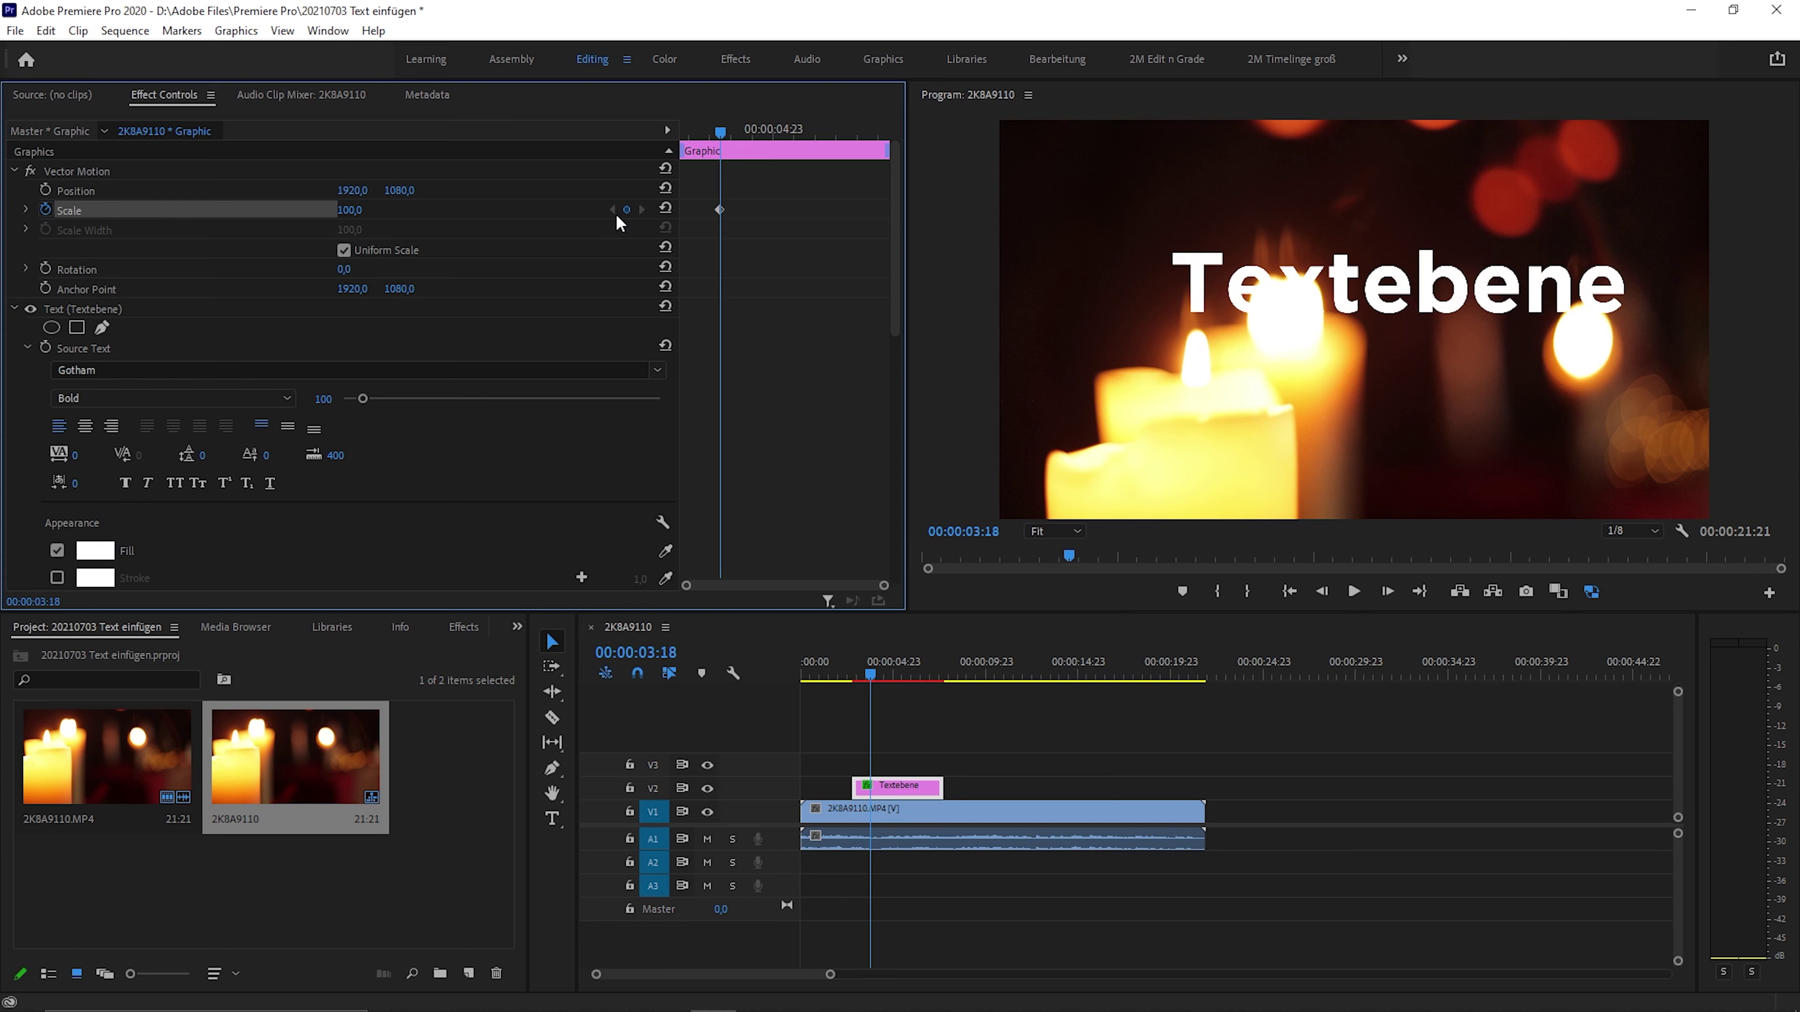
pyautogui.moveTo(717, 128); pyautogui.dragTo(725, 133)
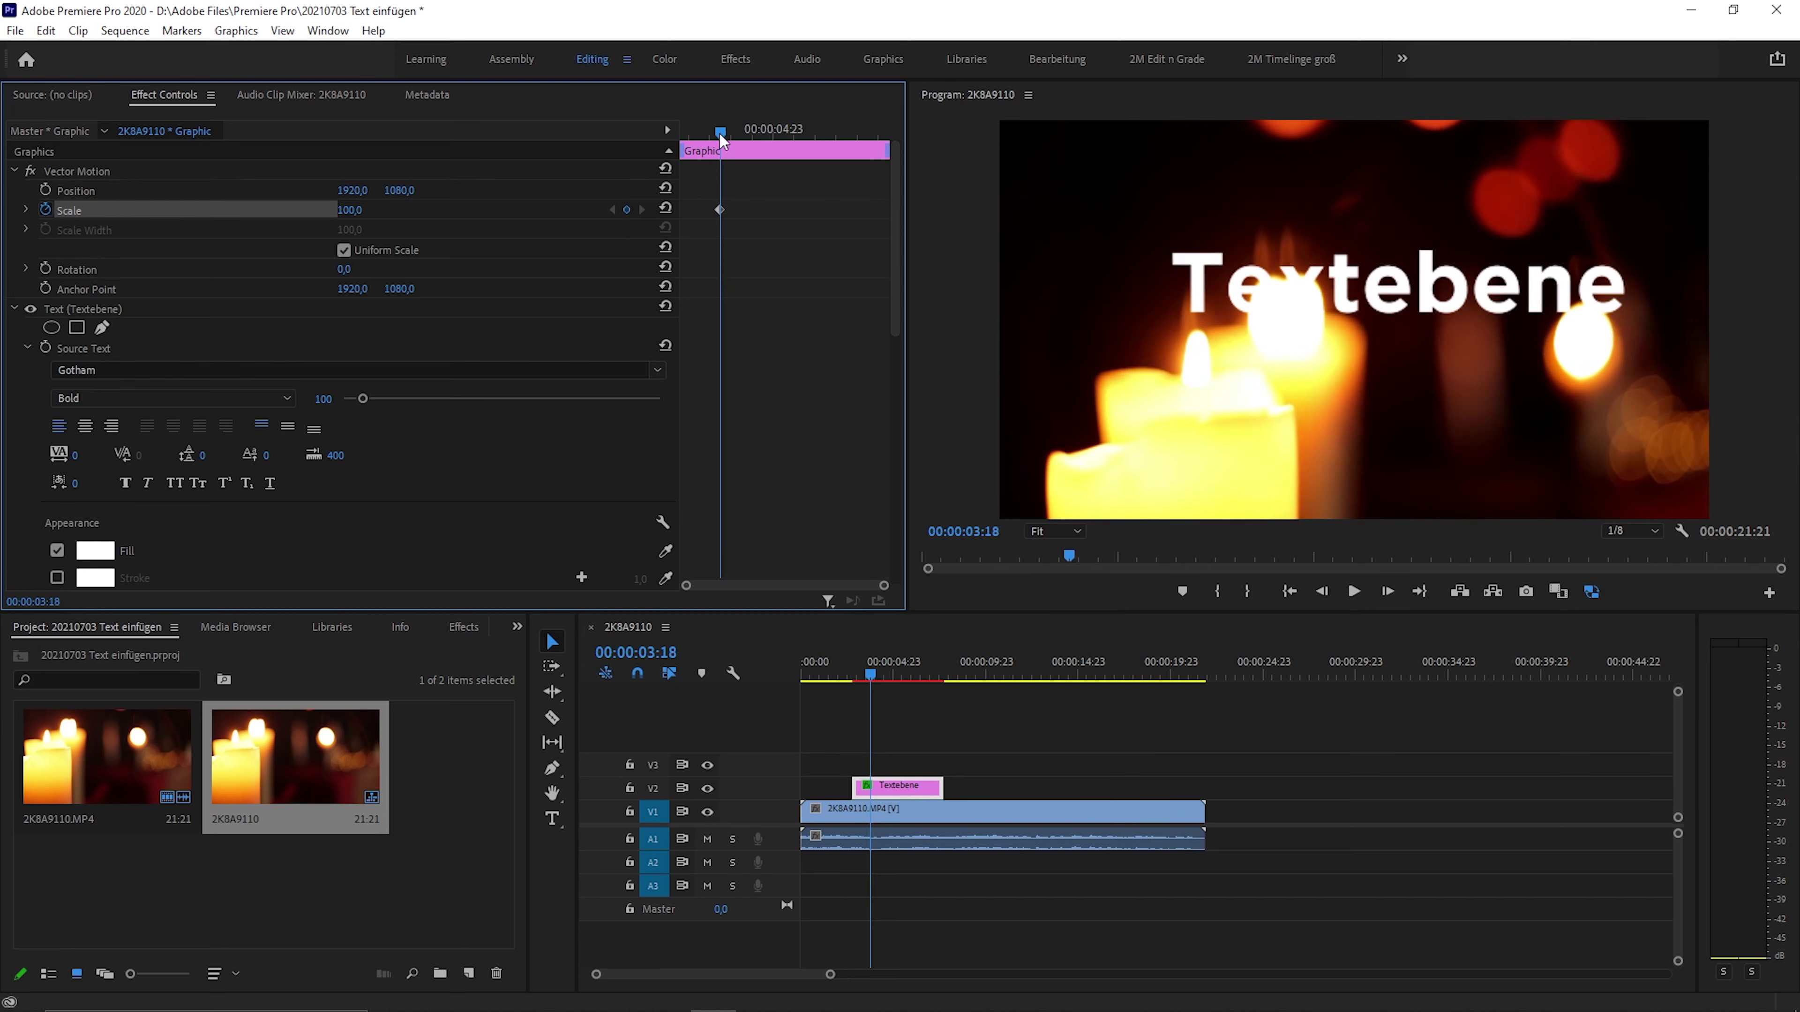
pyautogui.click(614, 209)
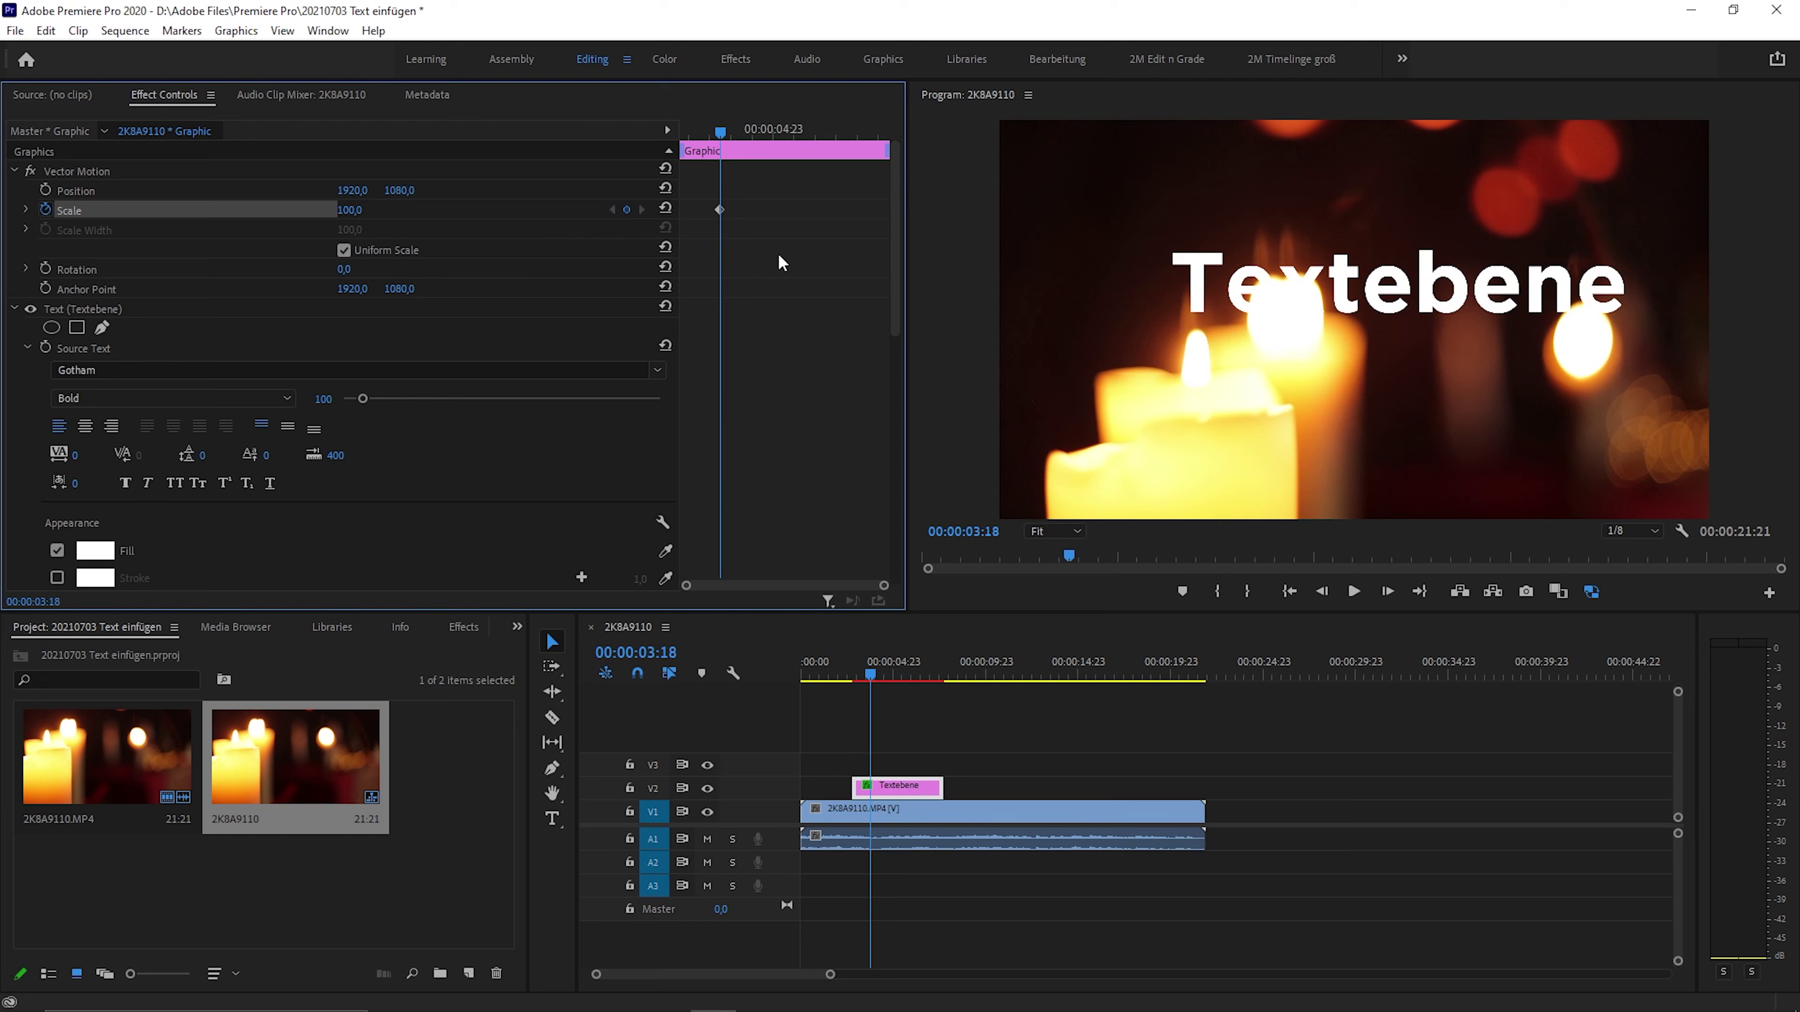
pyautogui.moveTo(722, 131); pyautogui.dragTo(698, 137)
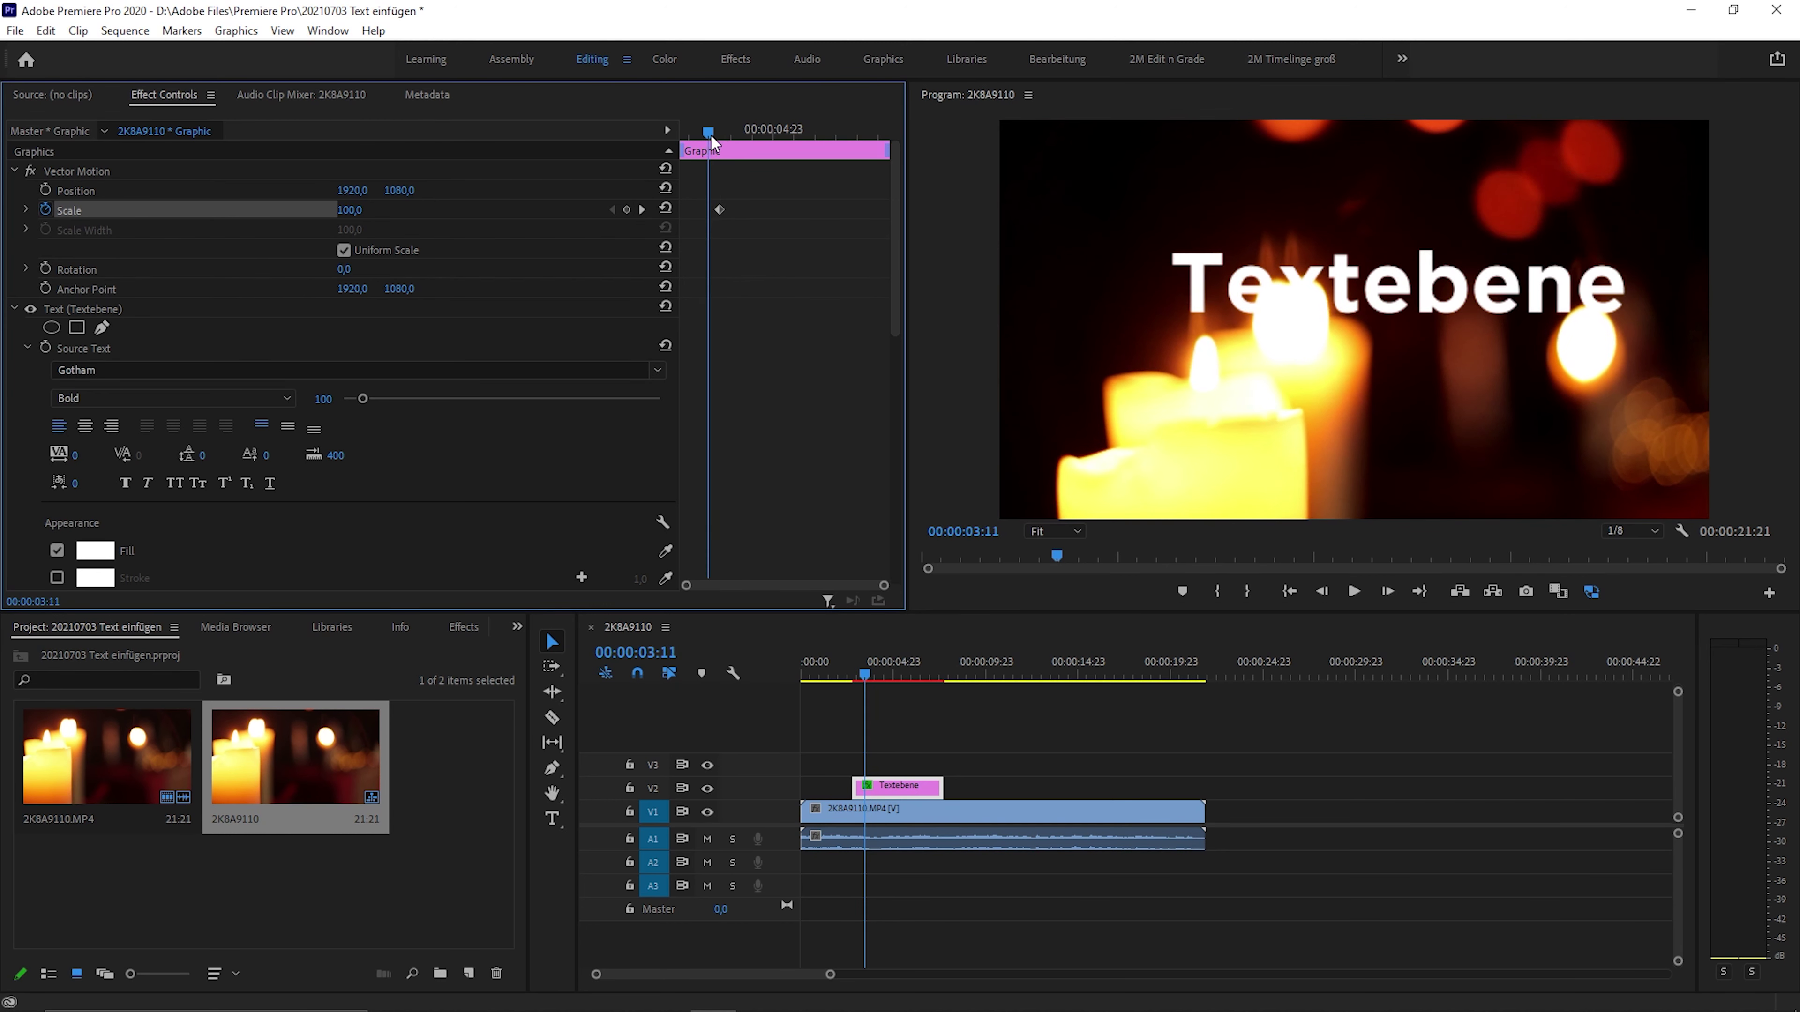
pyautogui.moveTo(697, 137); pyautogui.dragTo(694, 137)
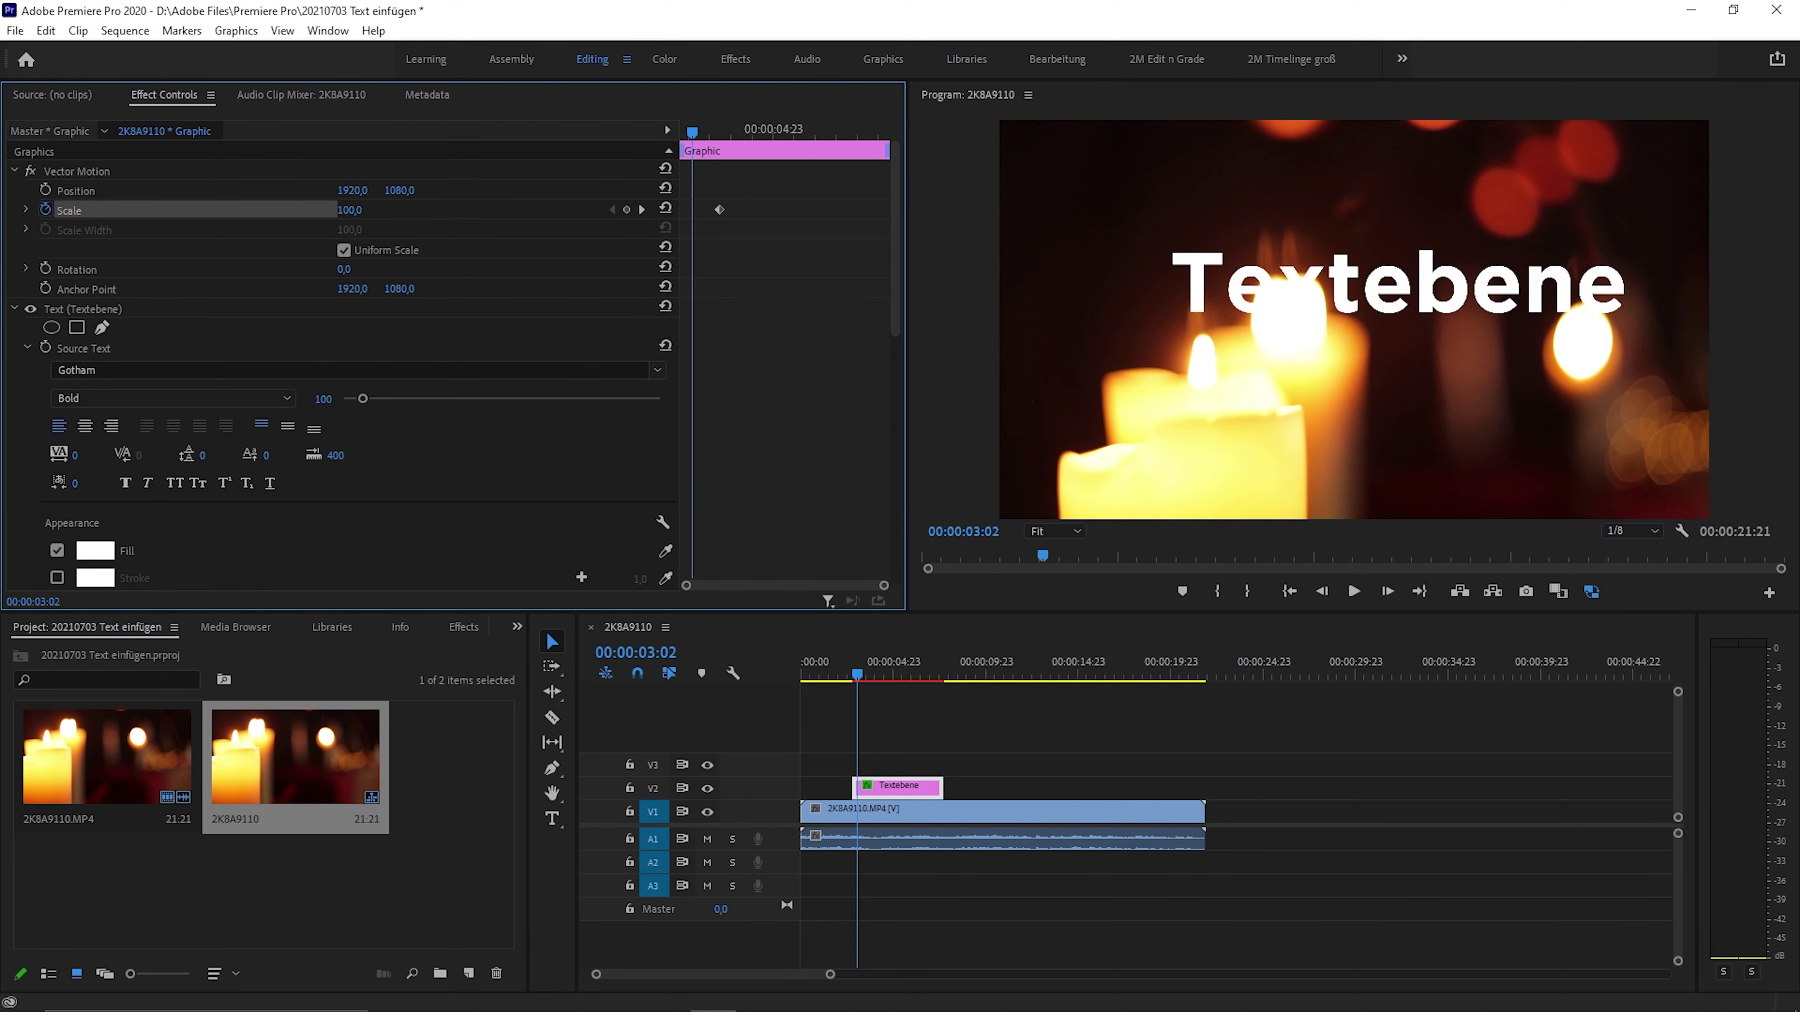
pyautogui.moveTo(347, 210); pyautogui.dragTo(269, 210)
# Step: Preview the title growing to full size, then add a Position keyframe at 00:00:03:22
pyautogui.moveTo(691, 133)
pyautogui.mouseDown()
pyautogui.moveTo(720, 134)
pyautogui.moveTo(711, 190)
pyautogui.mouseUp()
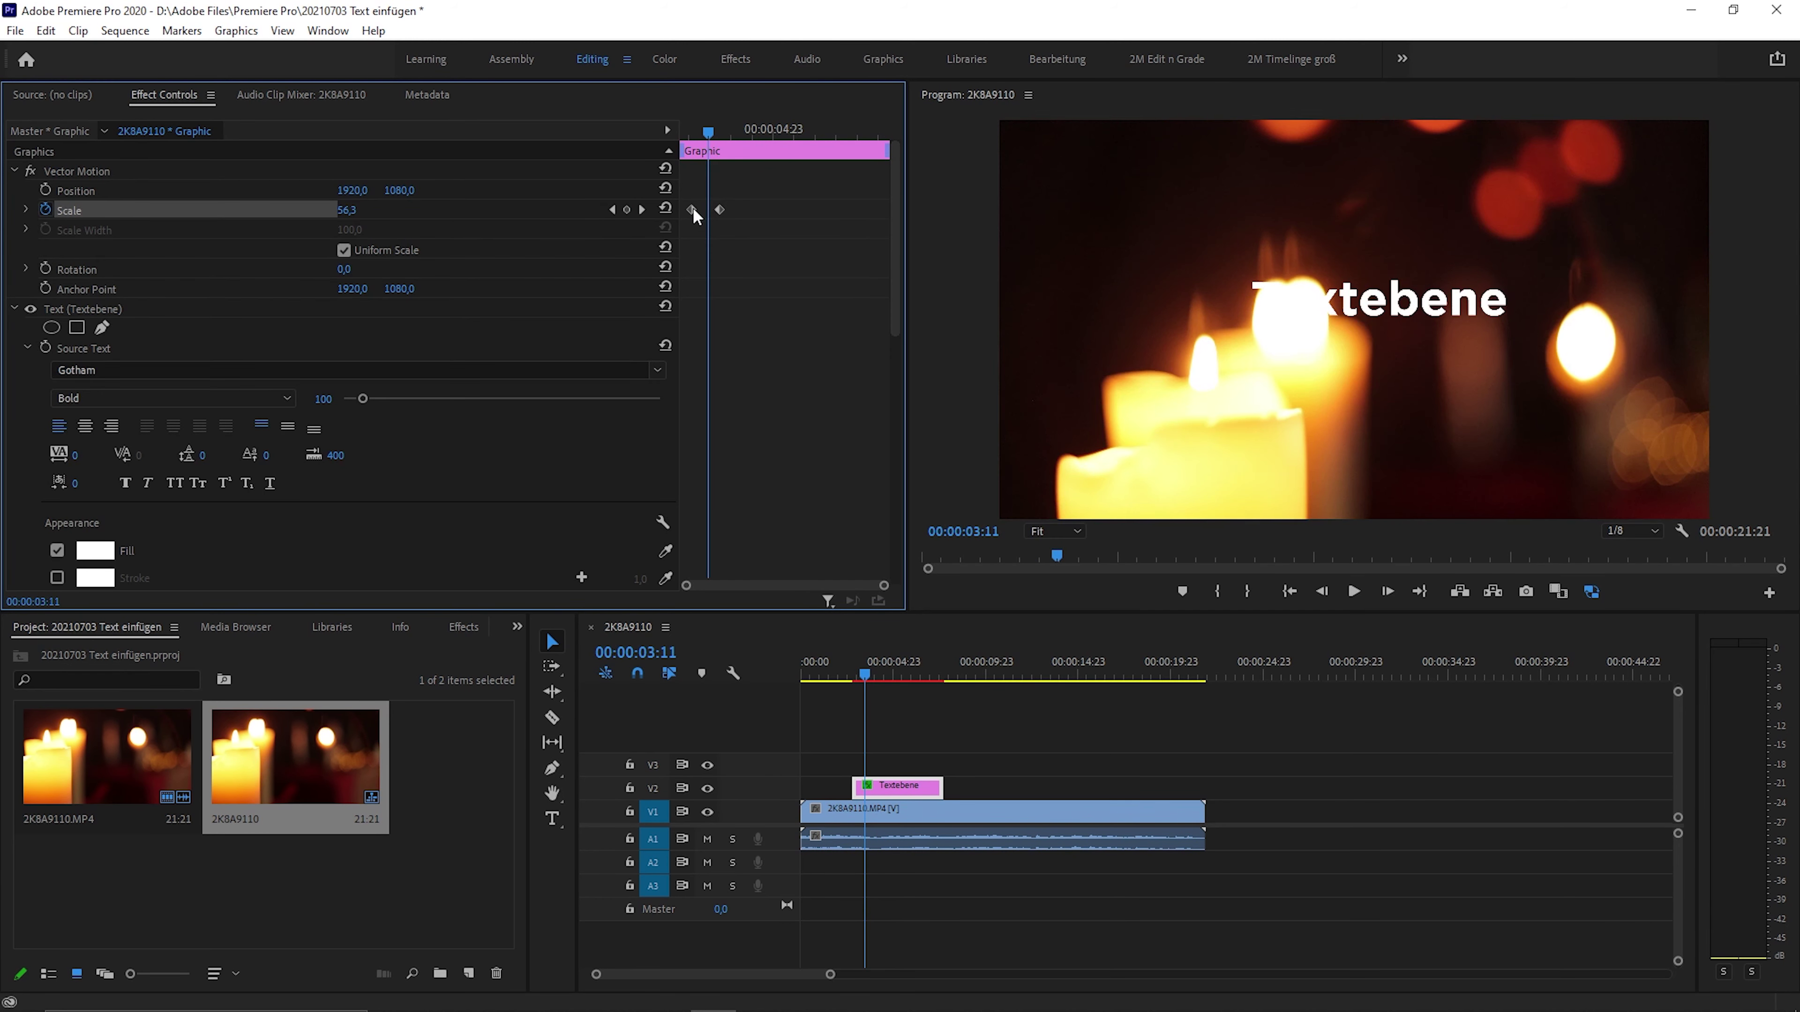
pyautogui.click(703, 131)
pyautogui.moveTo(703, 147); pyautogui.dragTo(703, 154)
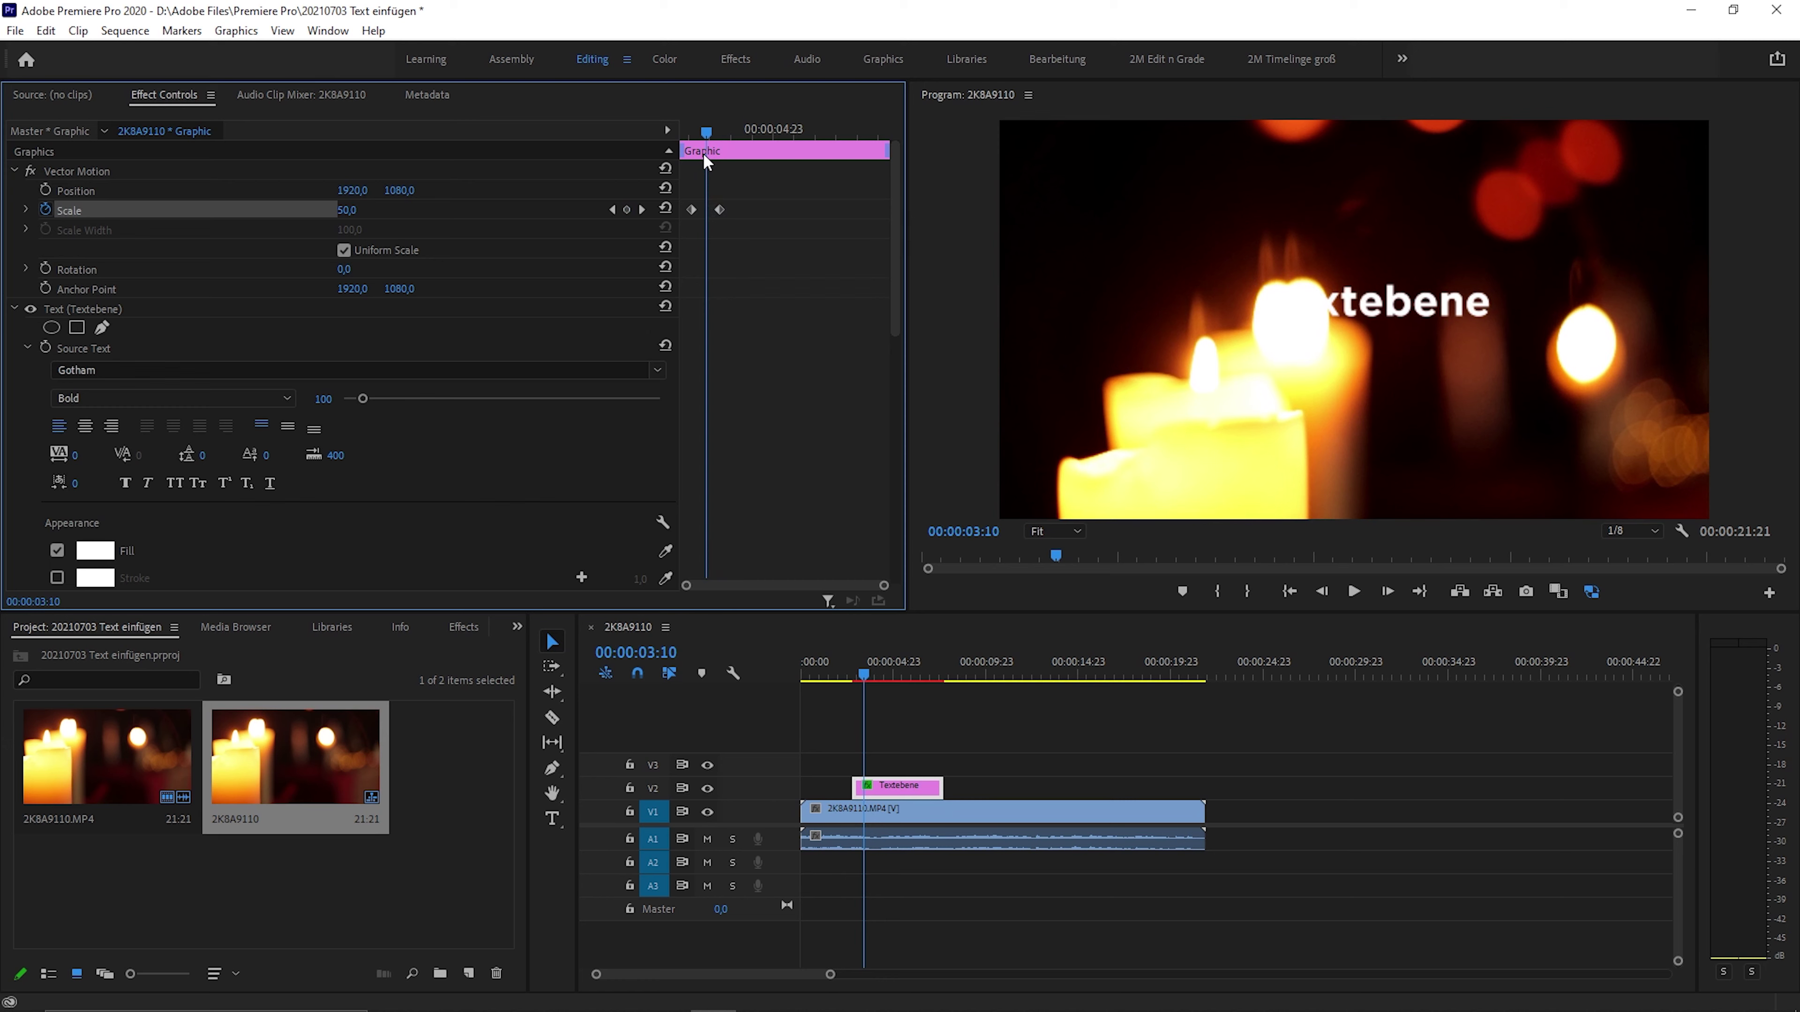
pyautogui.moveTo(705, 158); pyautogui.dragTo(727, 138)
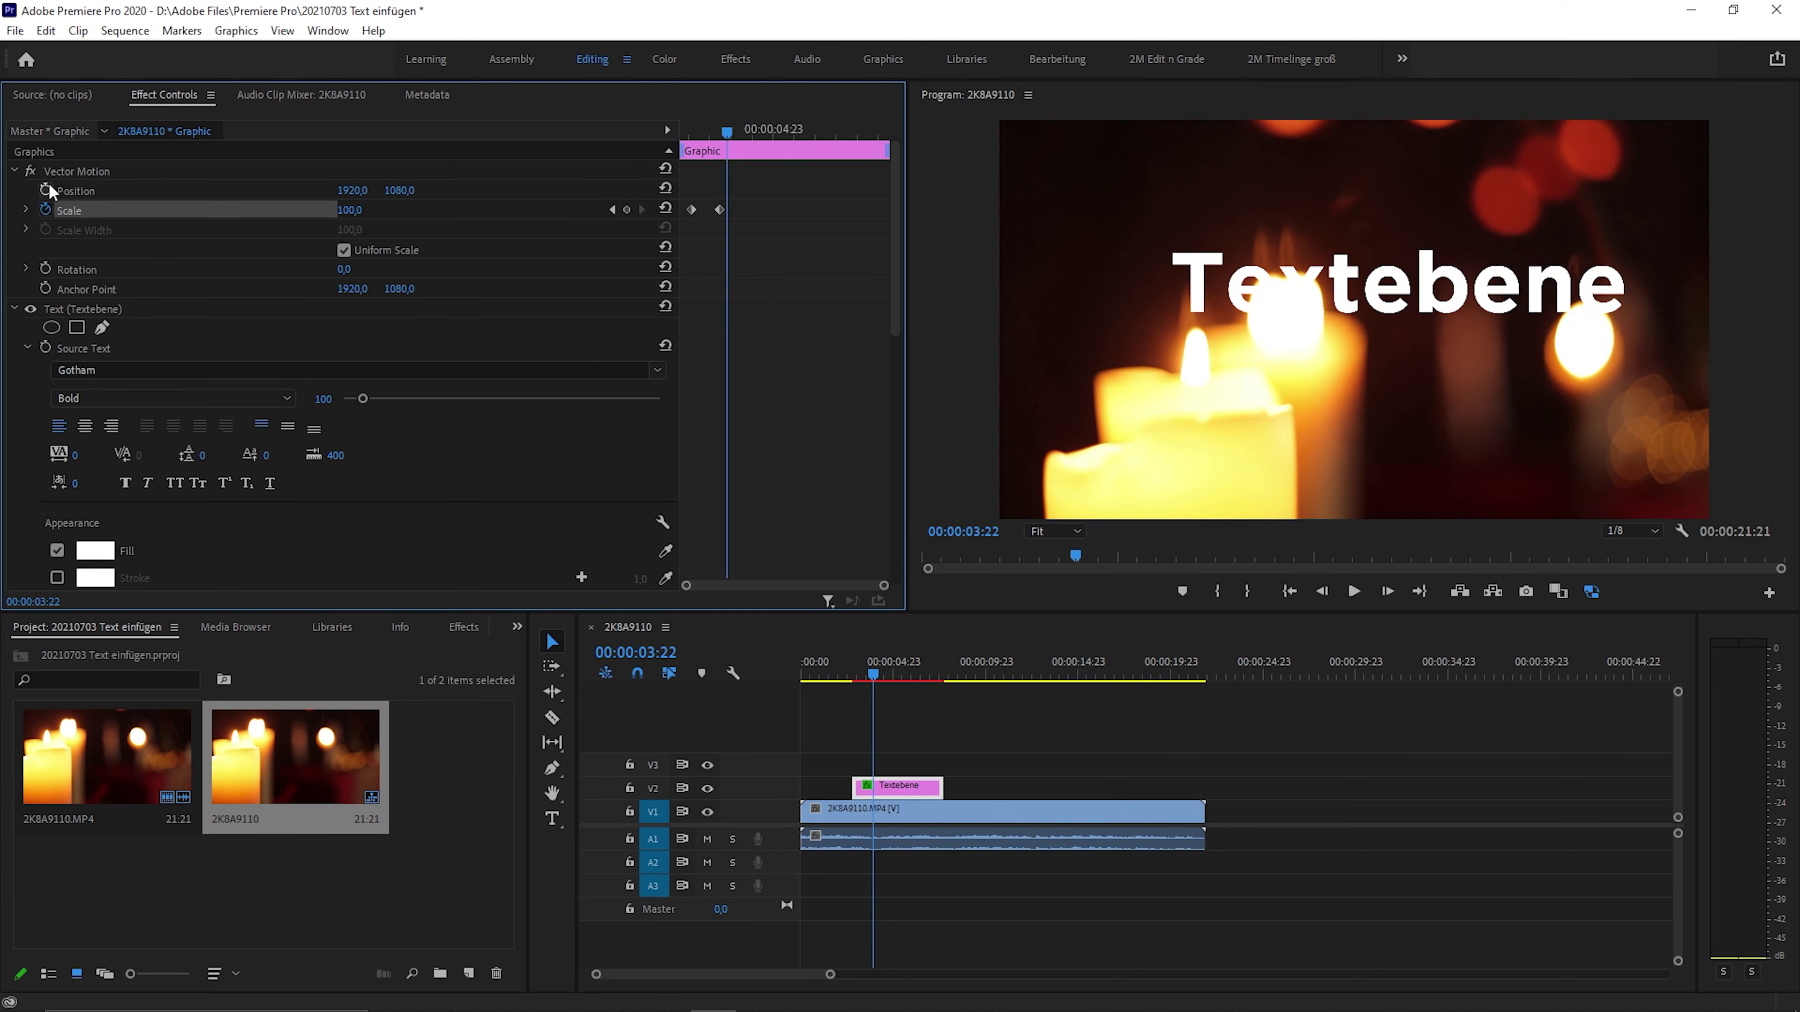
pyautogui.click(46, 189)
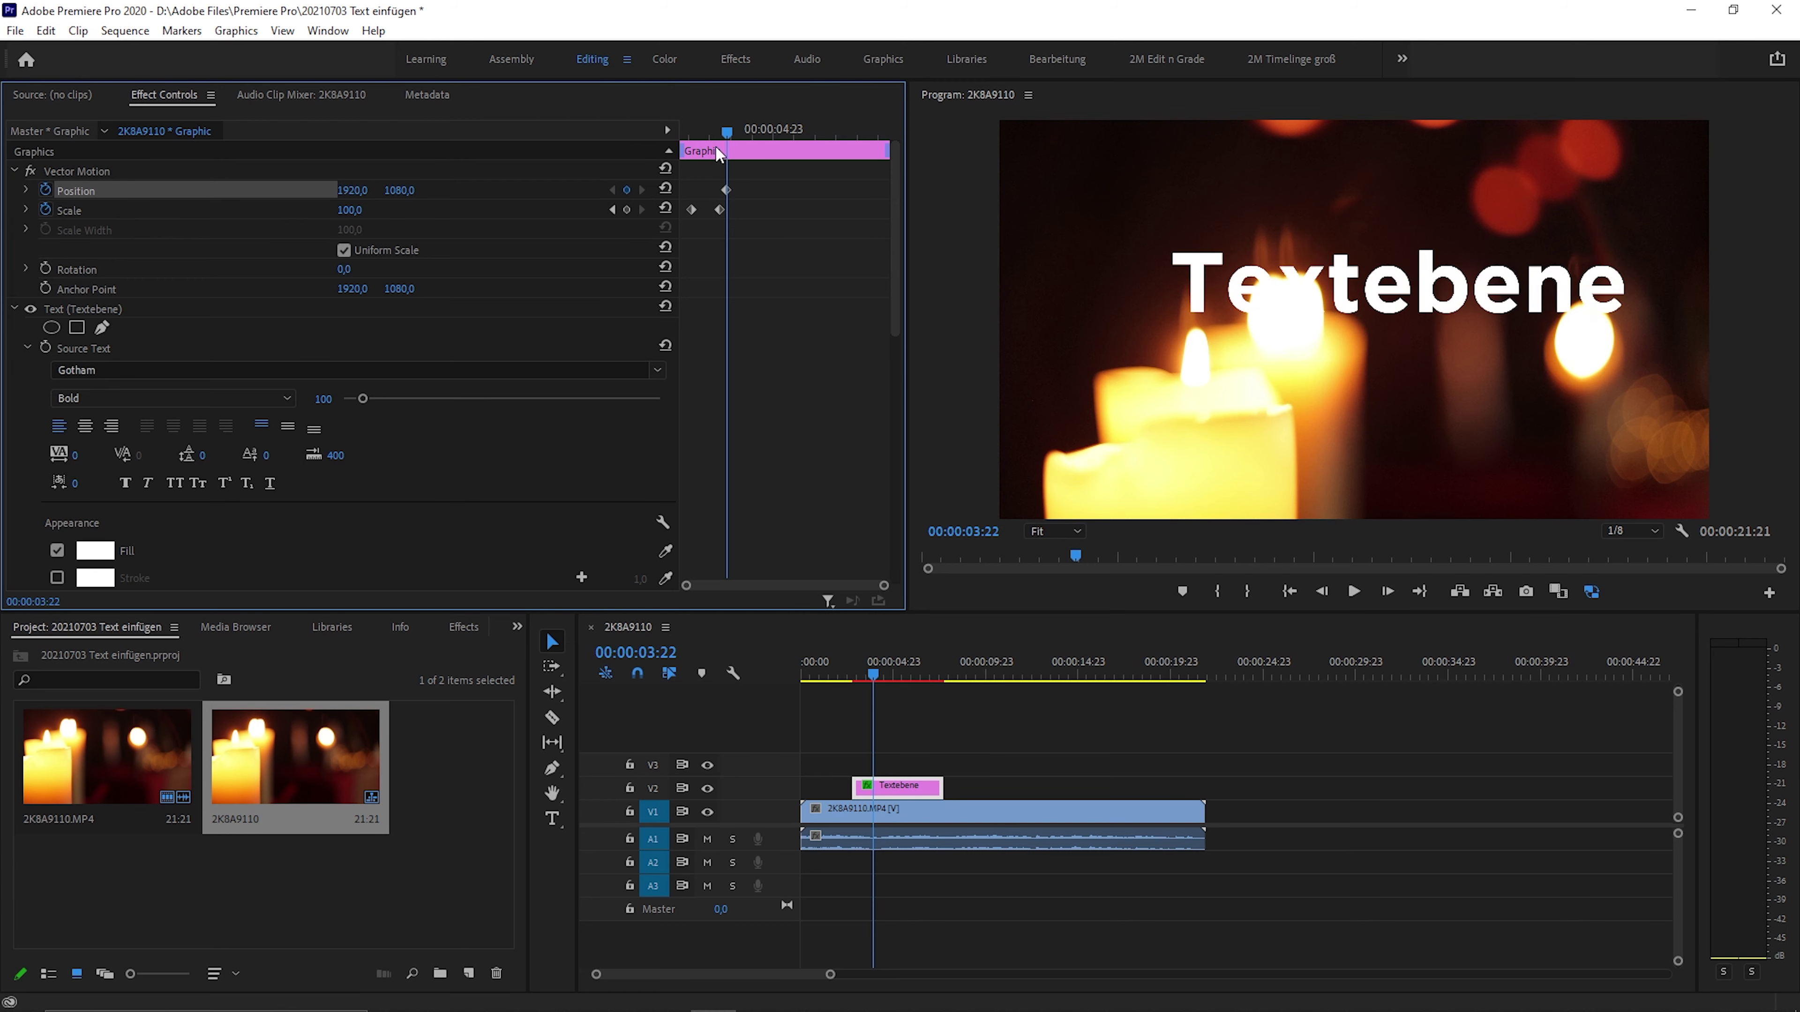
# Step: At 00:00:05:09, move the title past the right edge with Position X 4905
pyautogui.moveTo(706, 133); pyautogui.dragTo(727, 134)
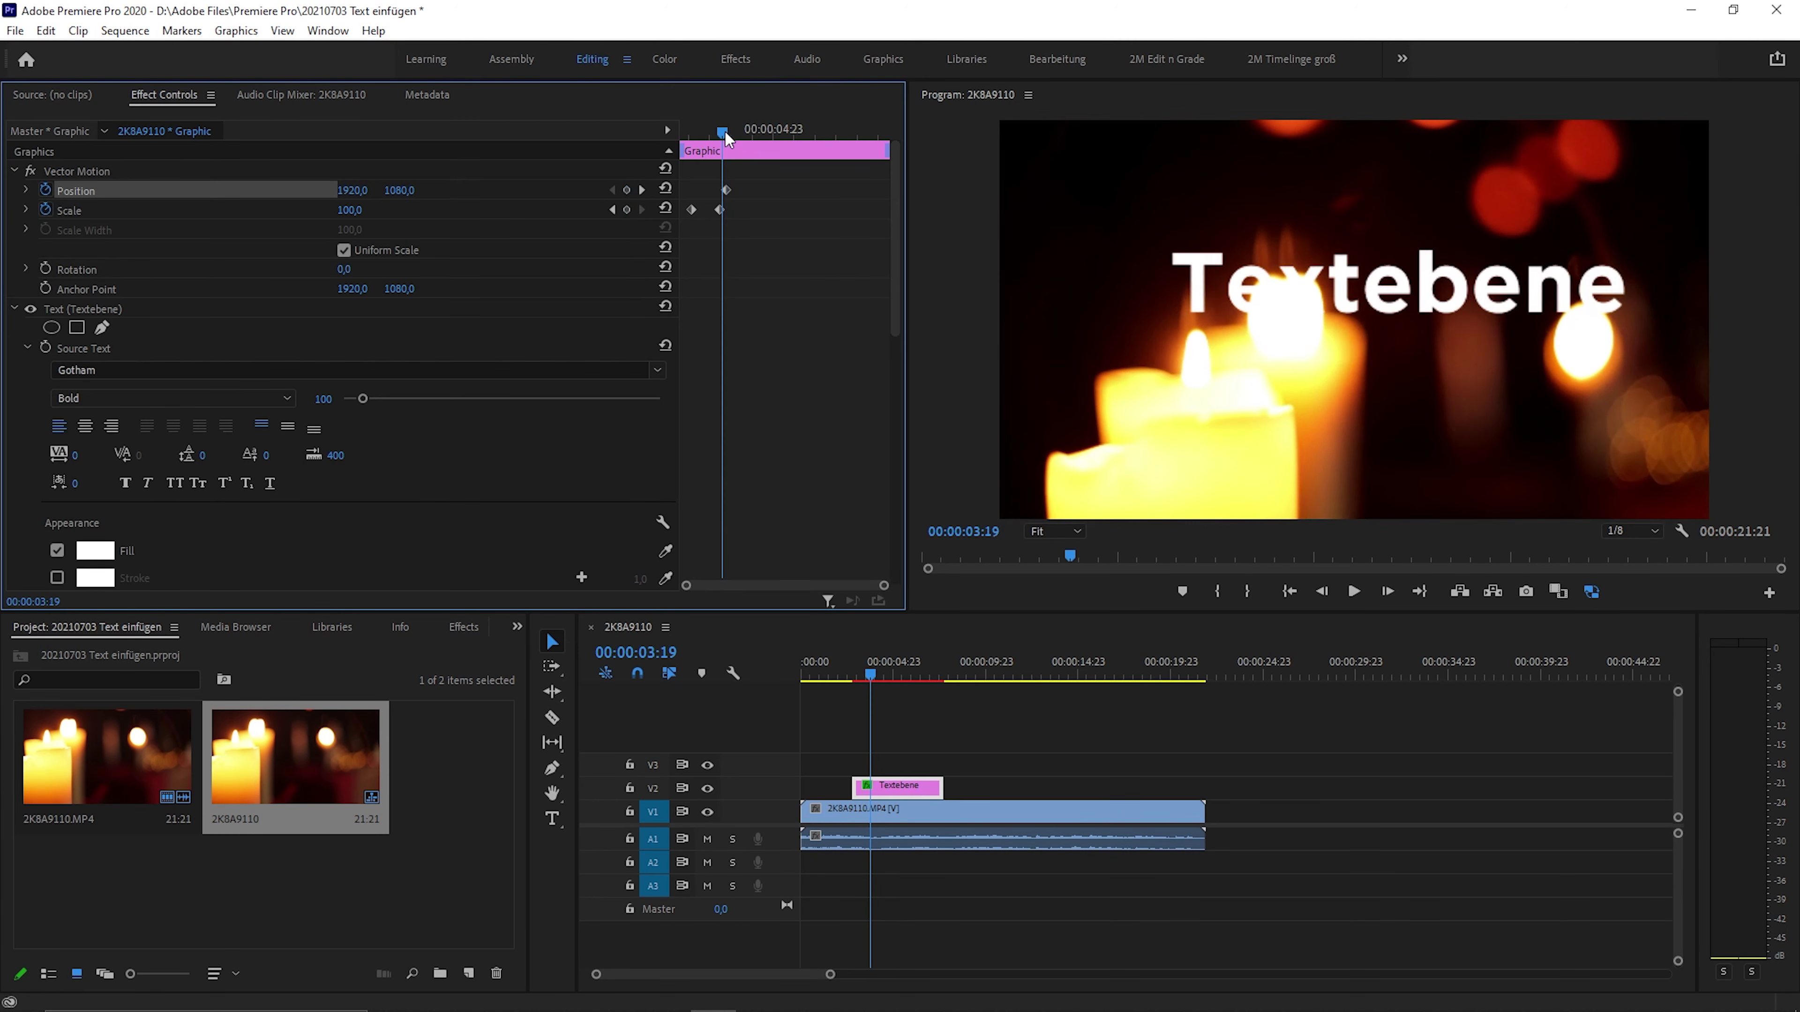
pyautogui.moveTo(724, 129); pyautogui.dragTo(789, 133)
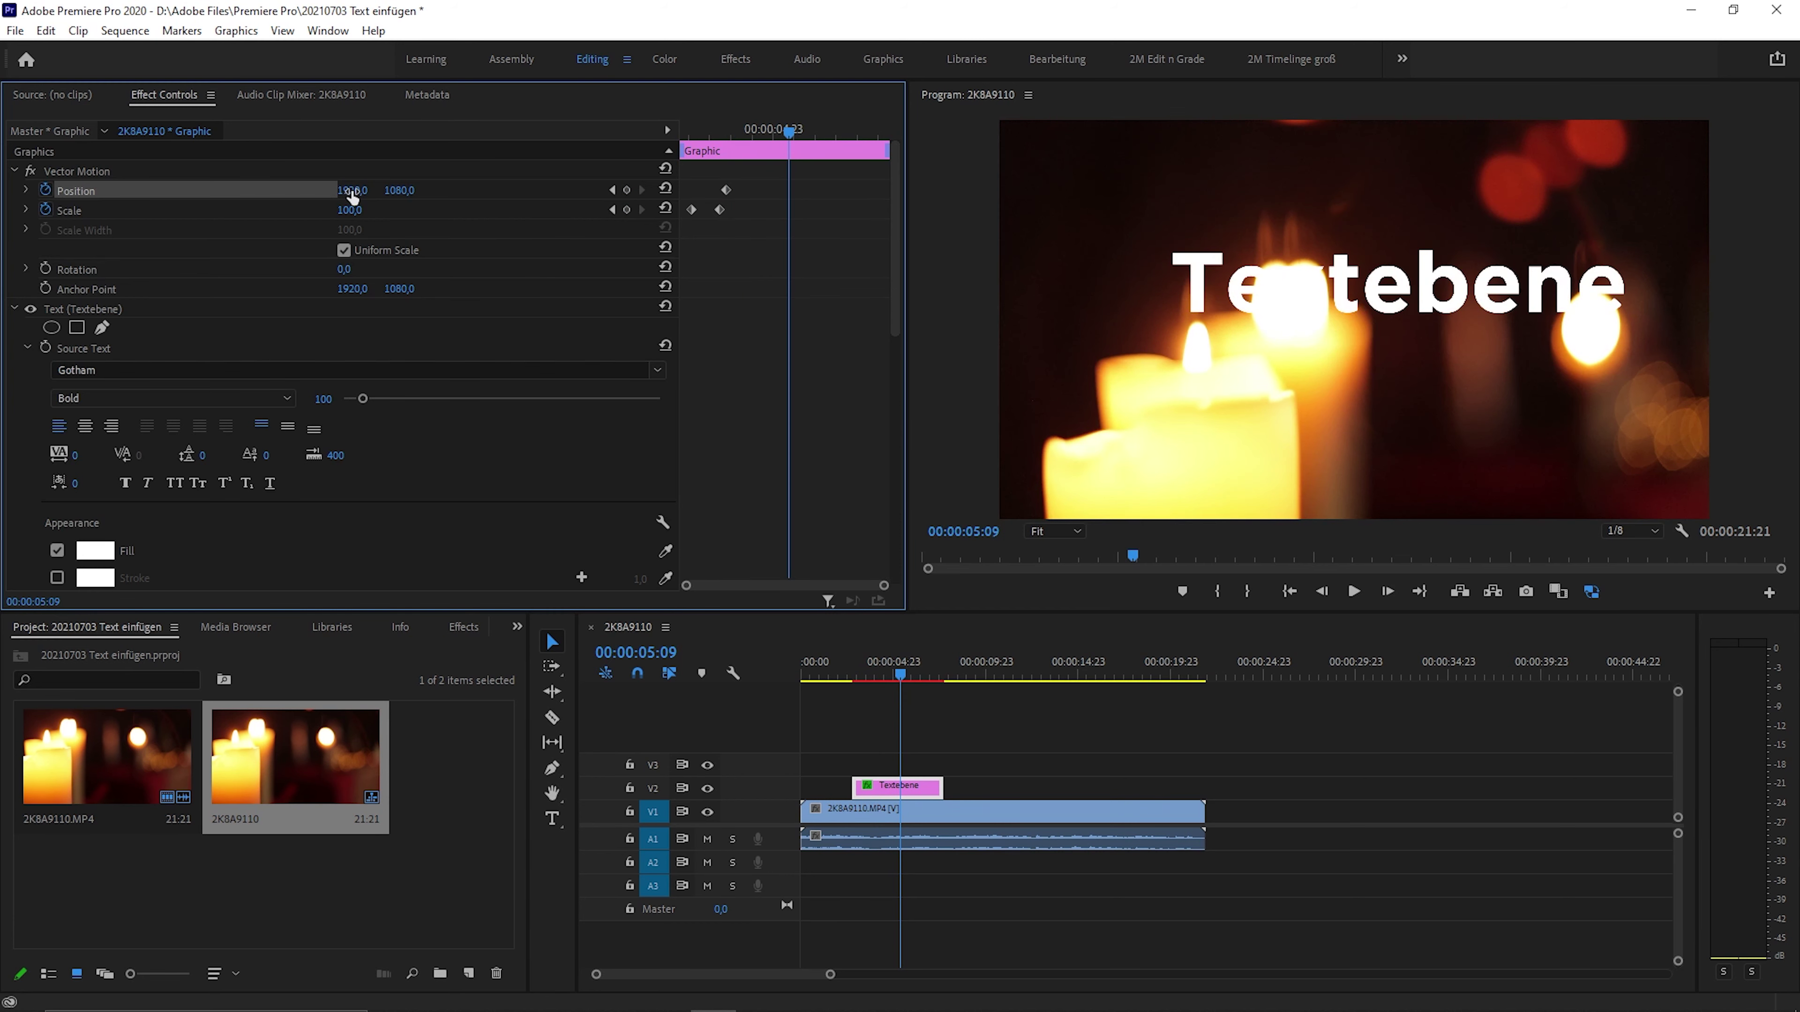
pyautogui.moveTo(351, 190); pyautogui.dragTo(482, 190)
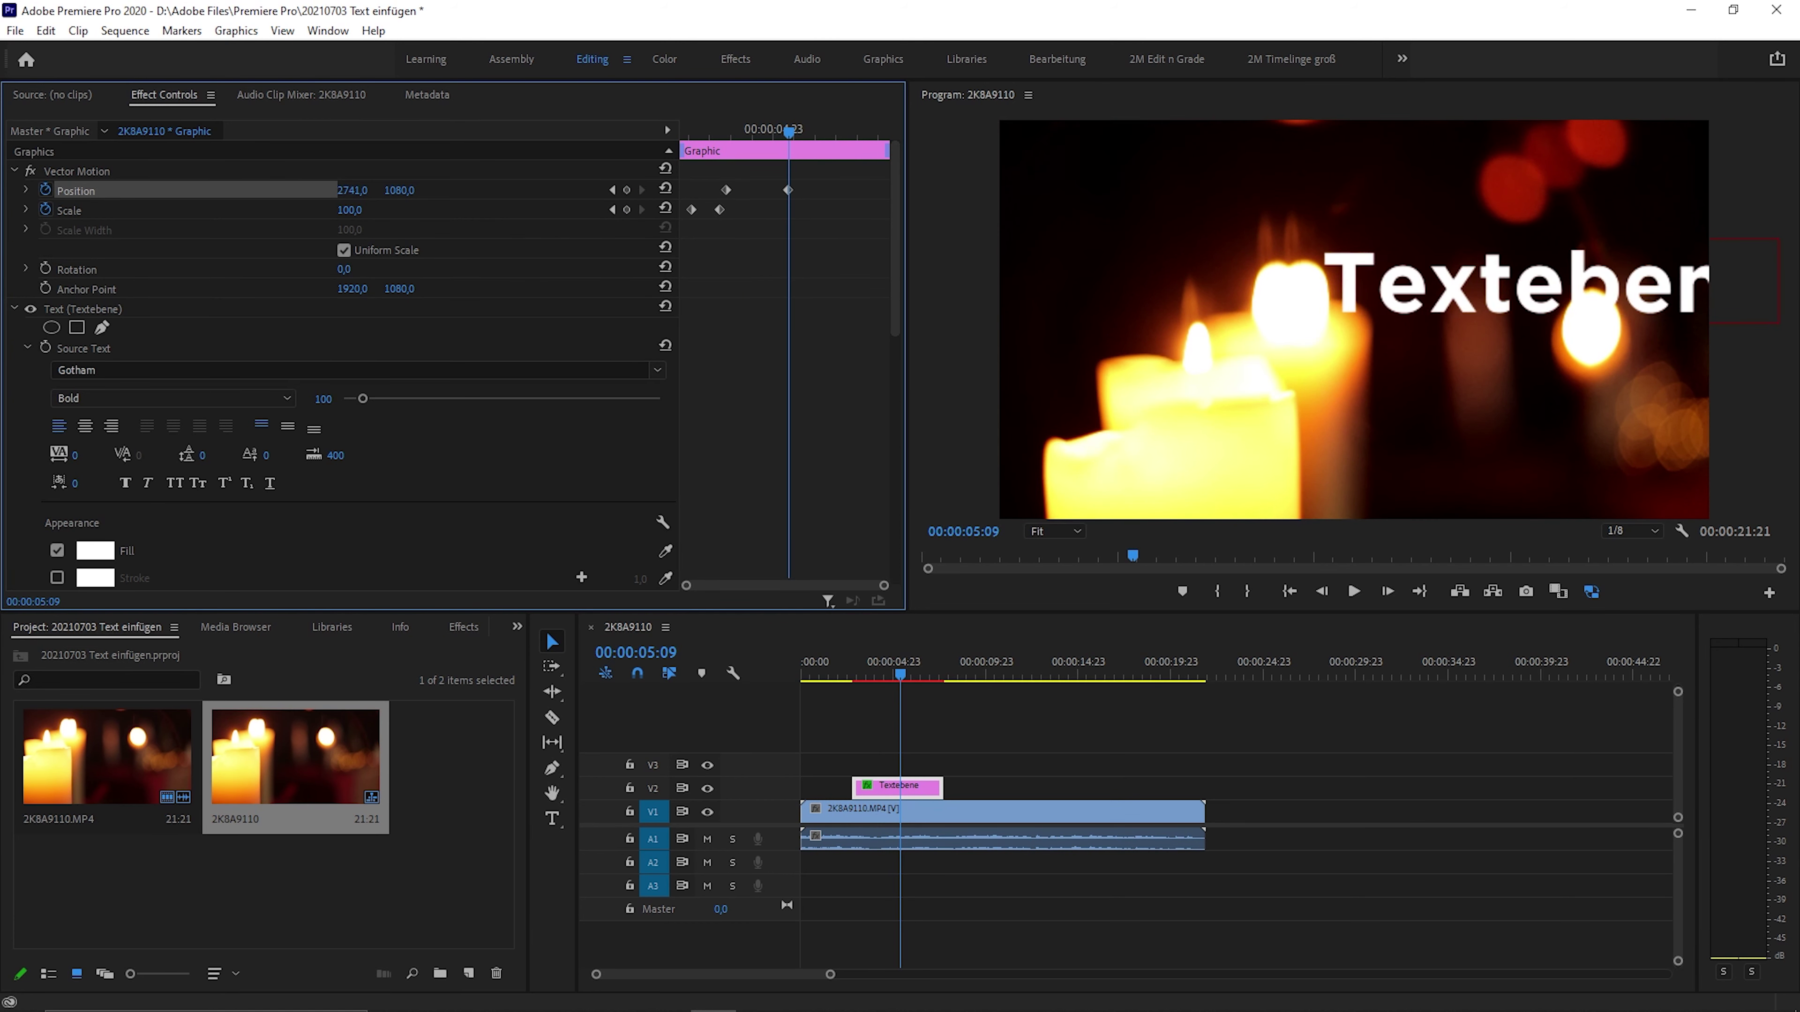
pyautogui.moveTo(481, 190); pyautogui.dragTo(357, 186)
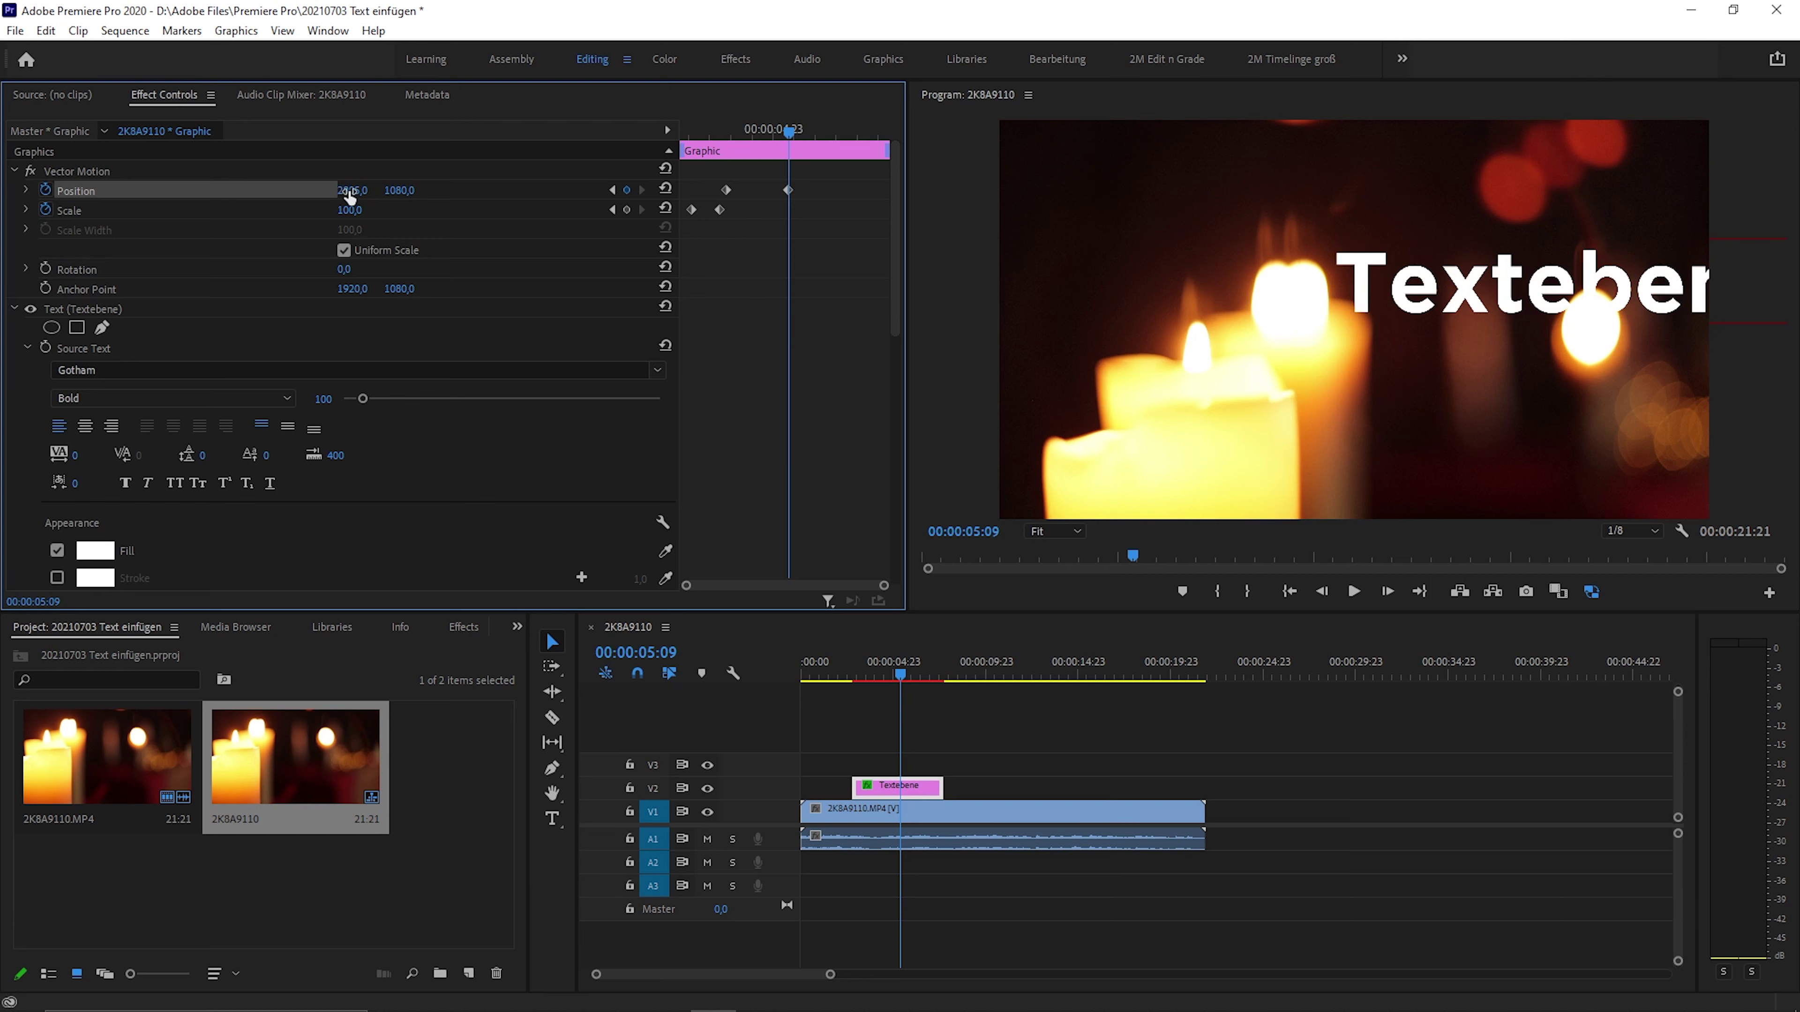
pyautogui.moveTo(352, 190); pyautogui.dragTo(498, 190)
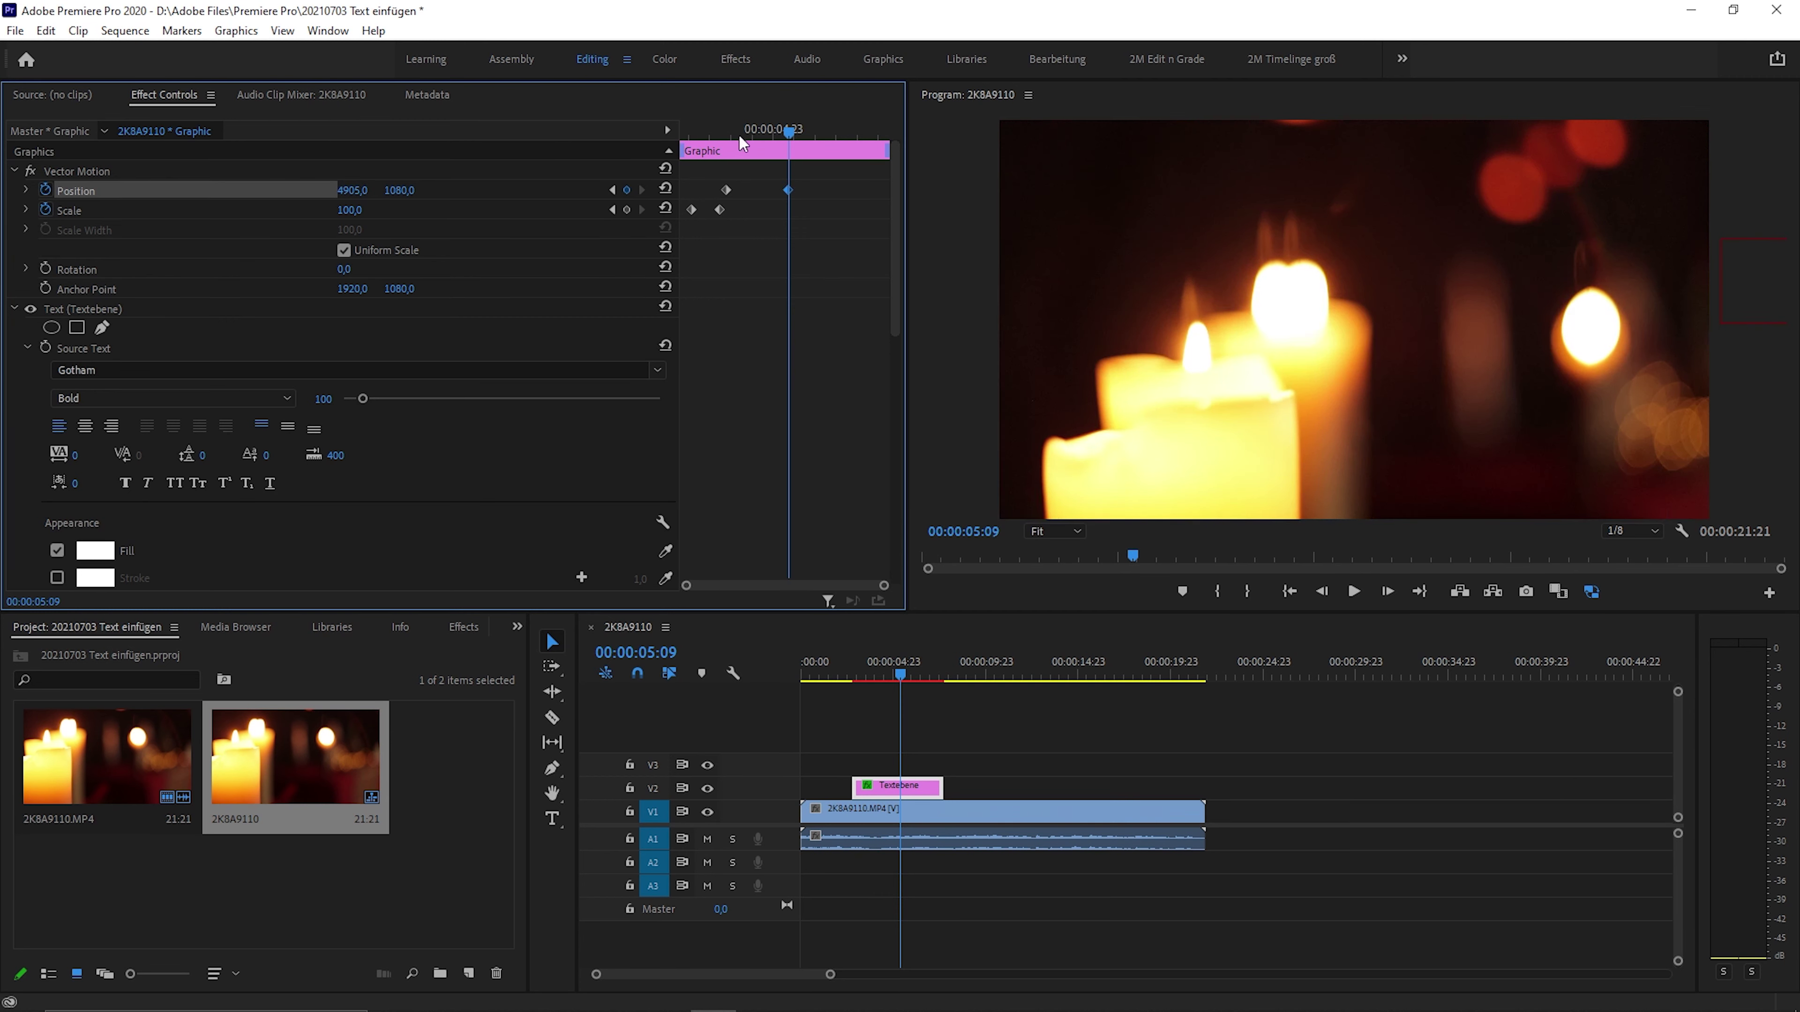
# Step: Play back the slide and add a Rotation keyframe at 00:00:04:11
pyautogui.moveTo(738, 135); pyautogui.dragTo(707, 137)
pyautogui.press('space')
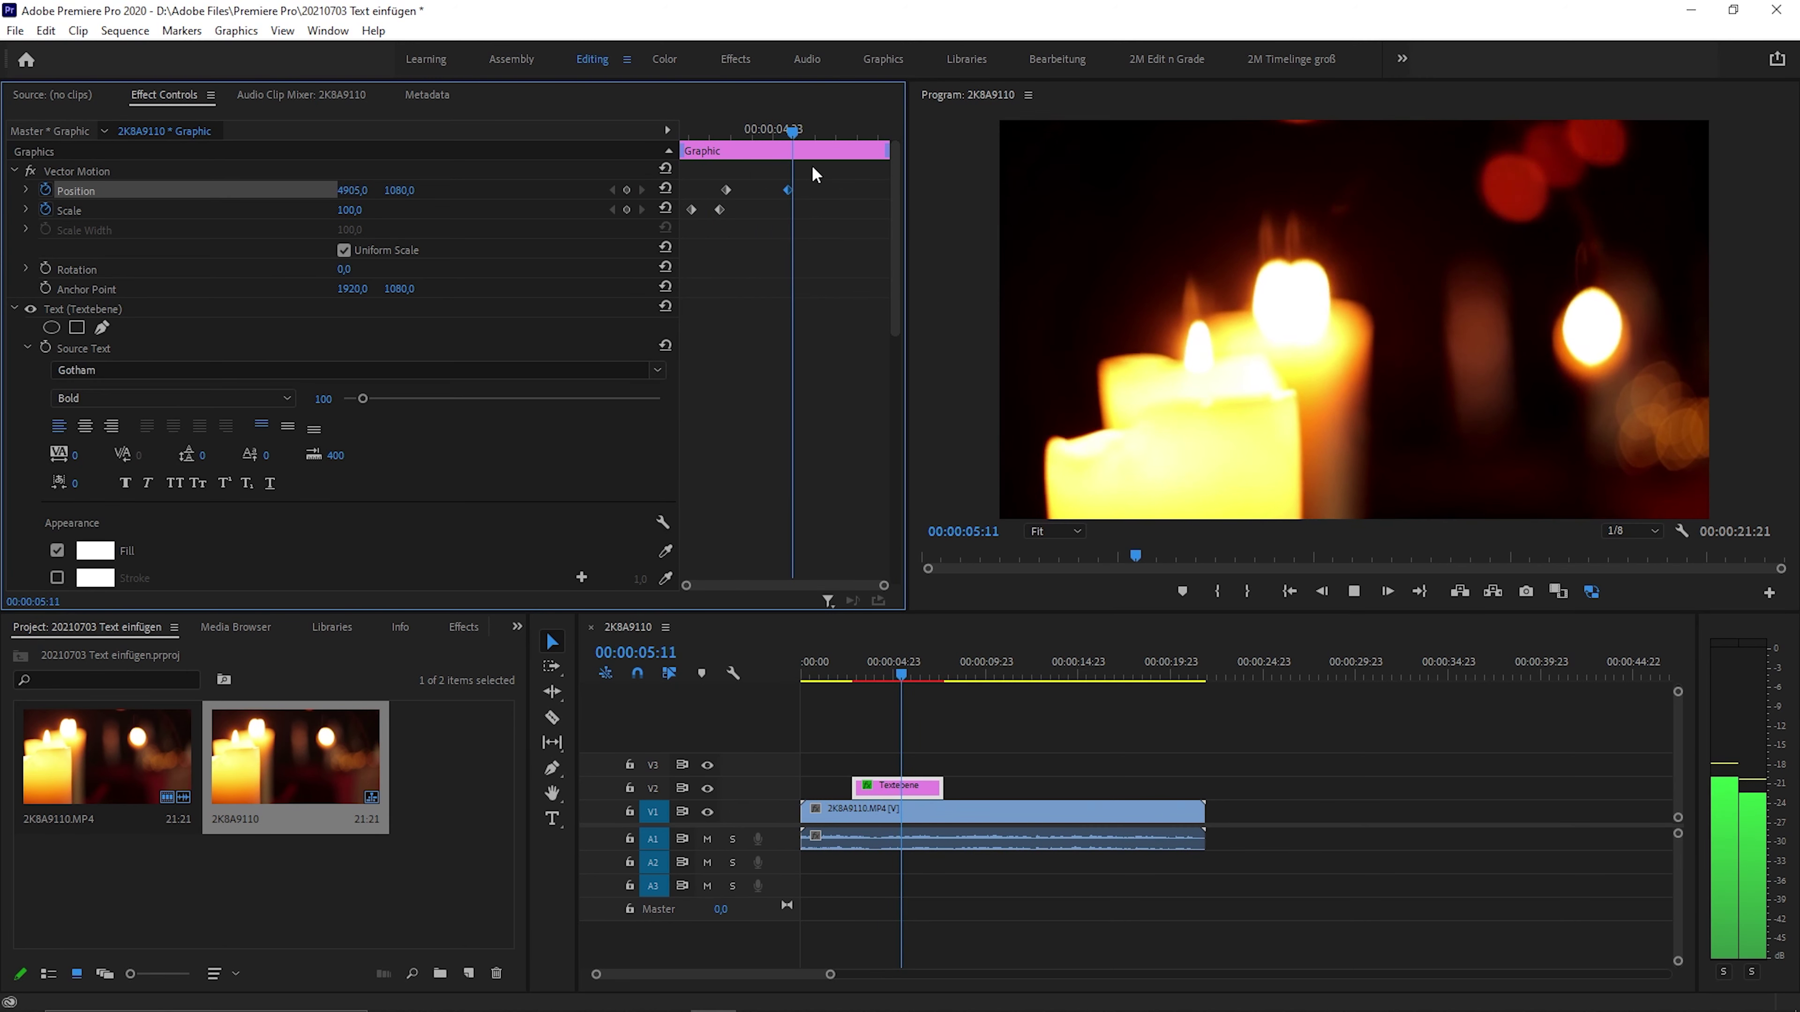
pyautogui.moveTo(790, 126); pyautogui.dragTo(765, 131)
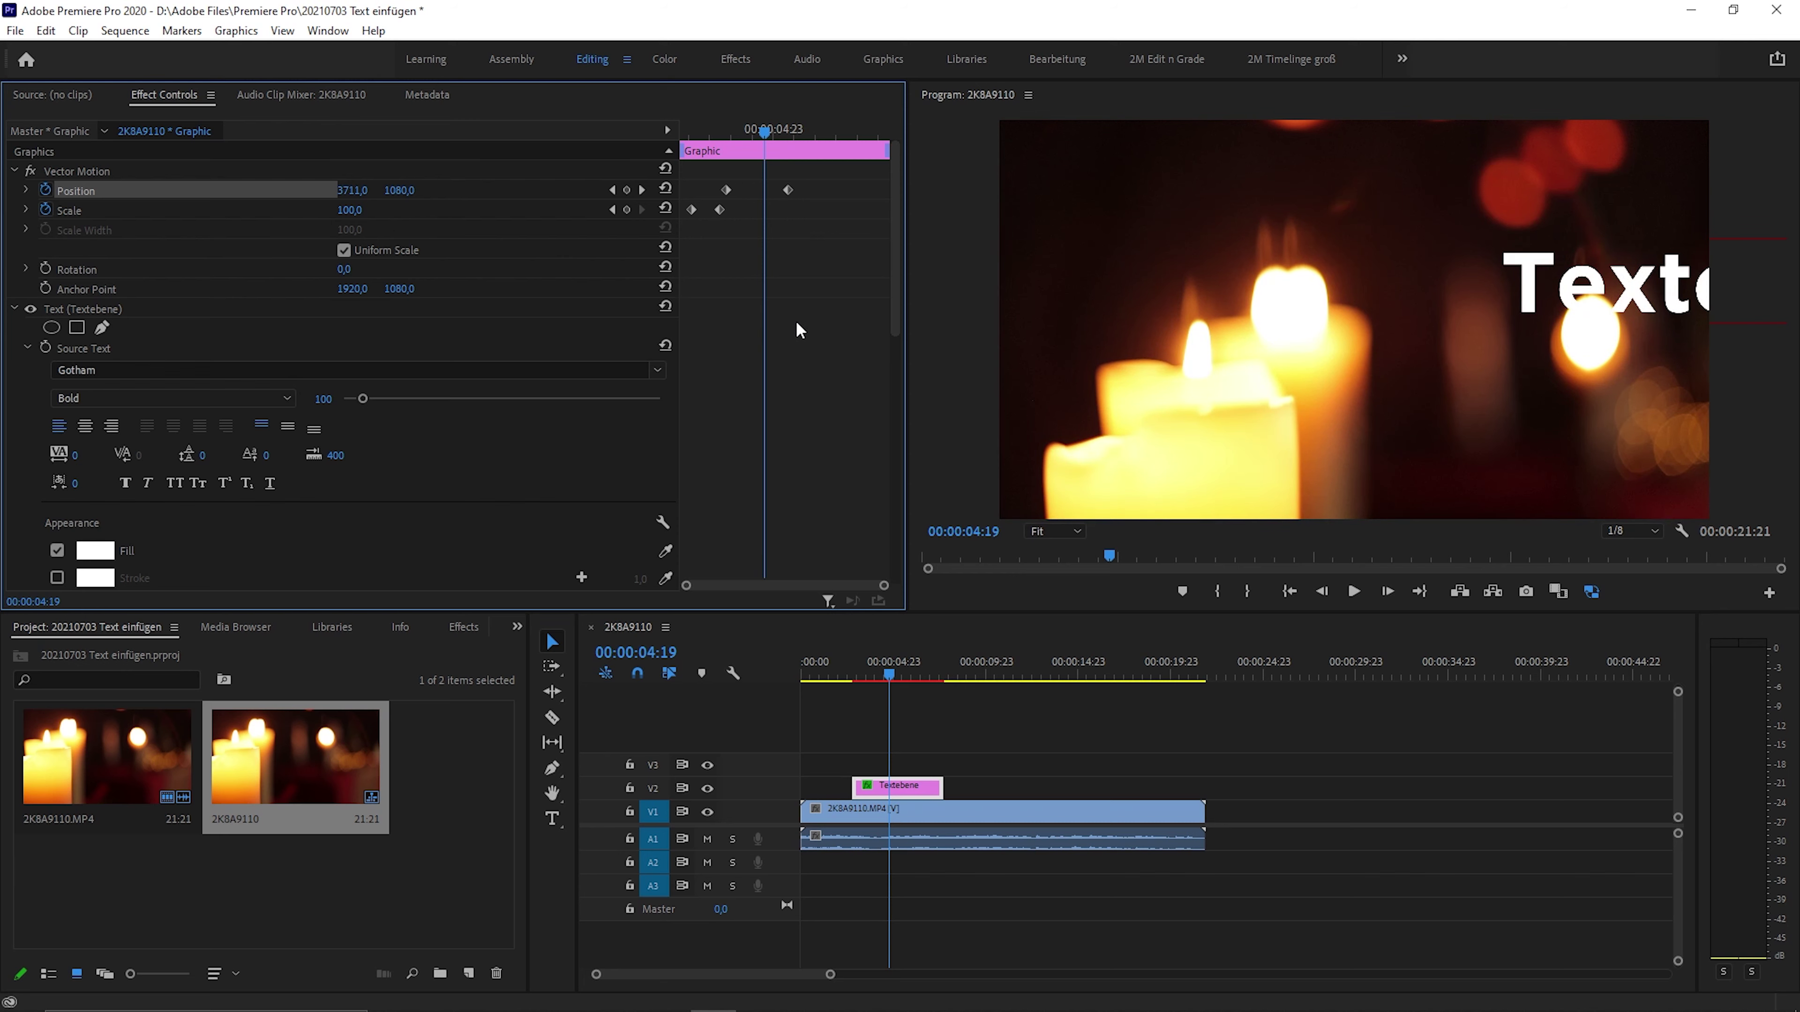
pyautogui.scroll(-5, 786, 328)
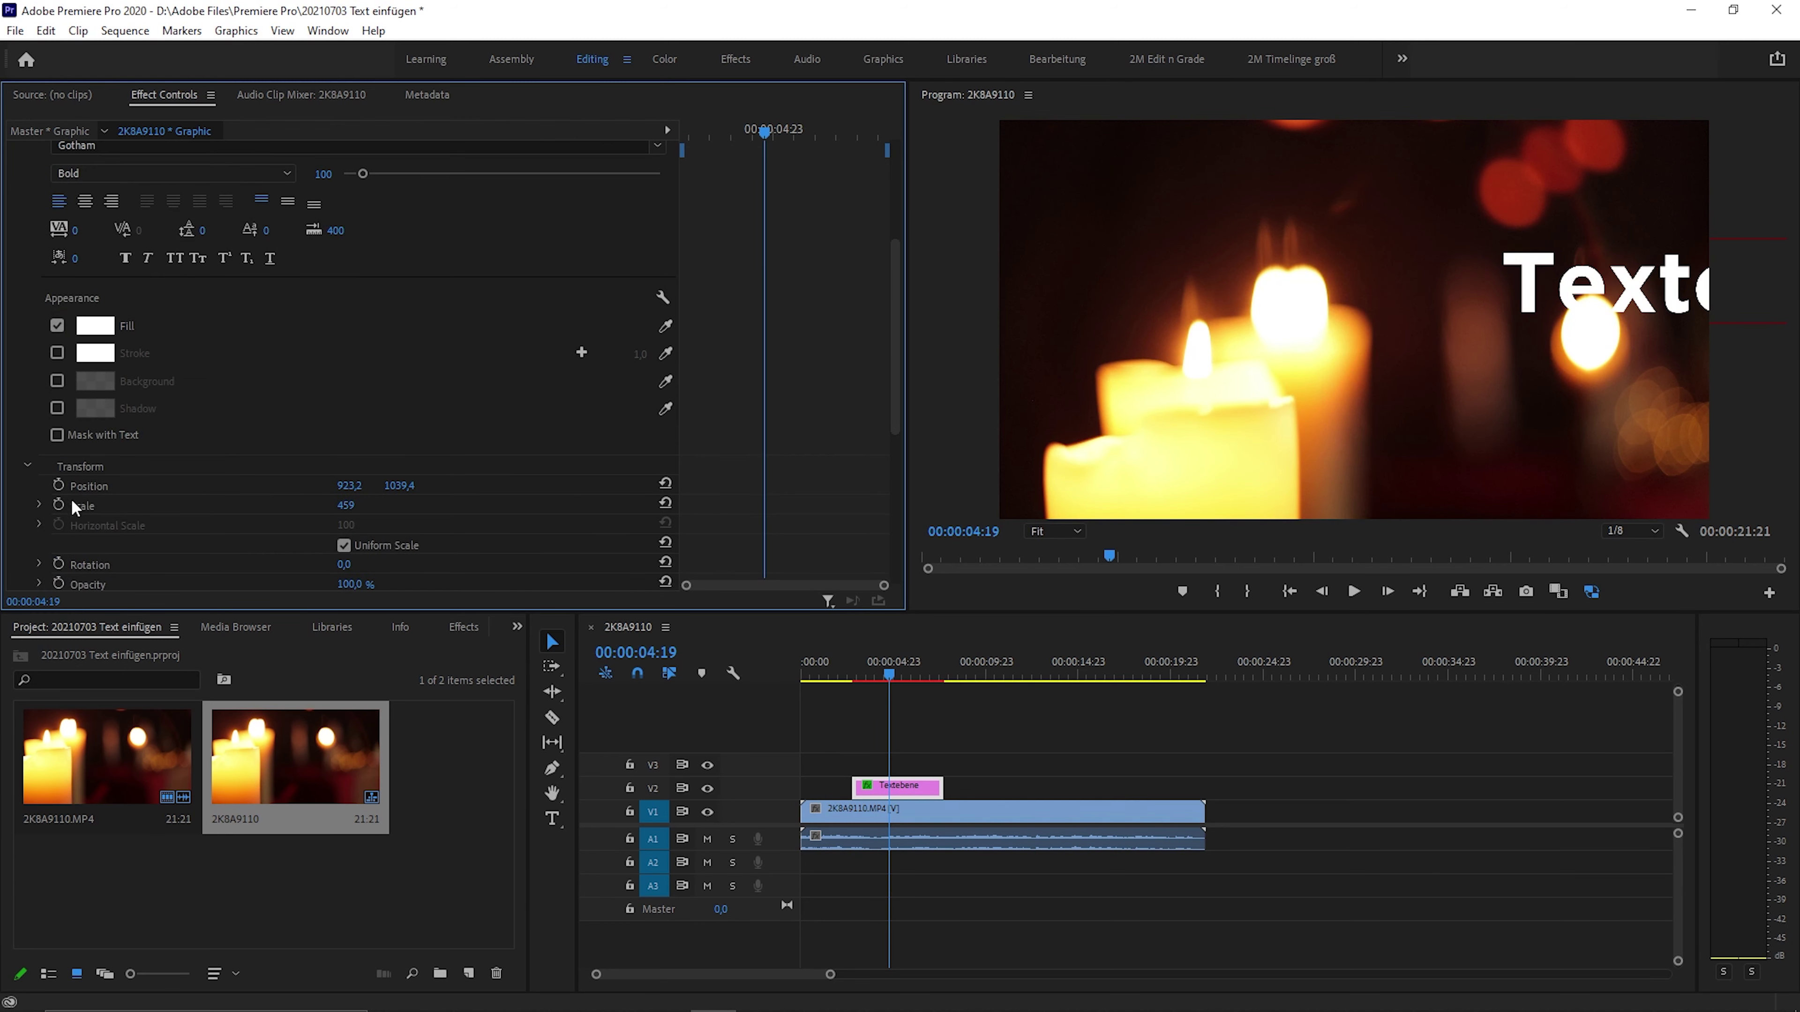
pyautogui.scroll(-3, 71, 490)
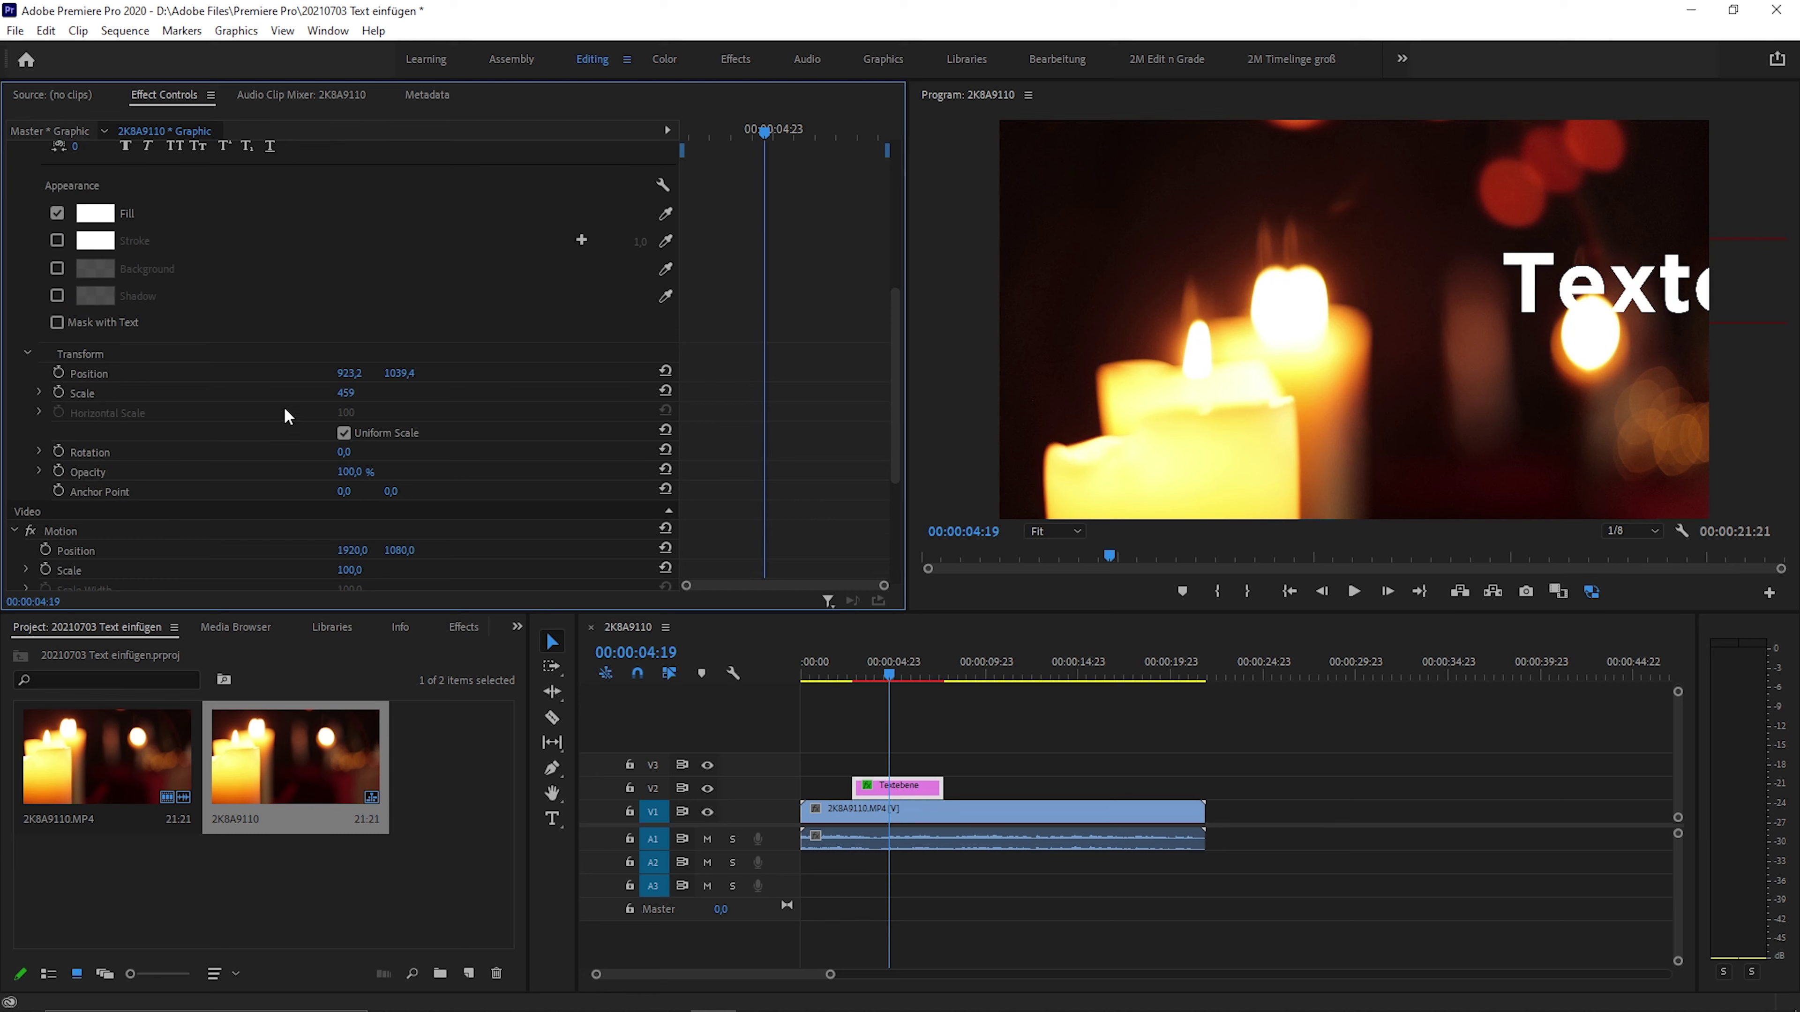
pyautogui.scroll(10, 734, 423)
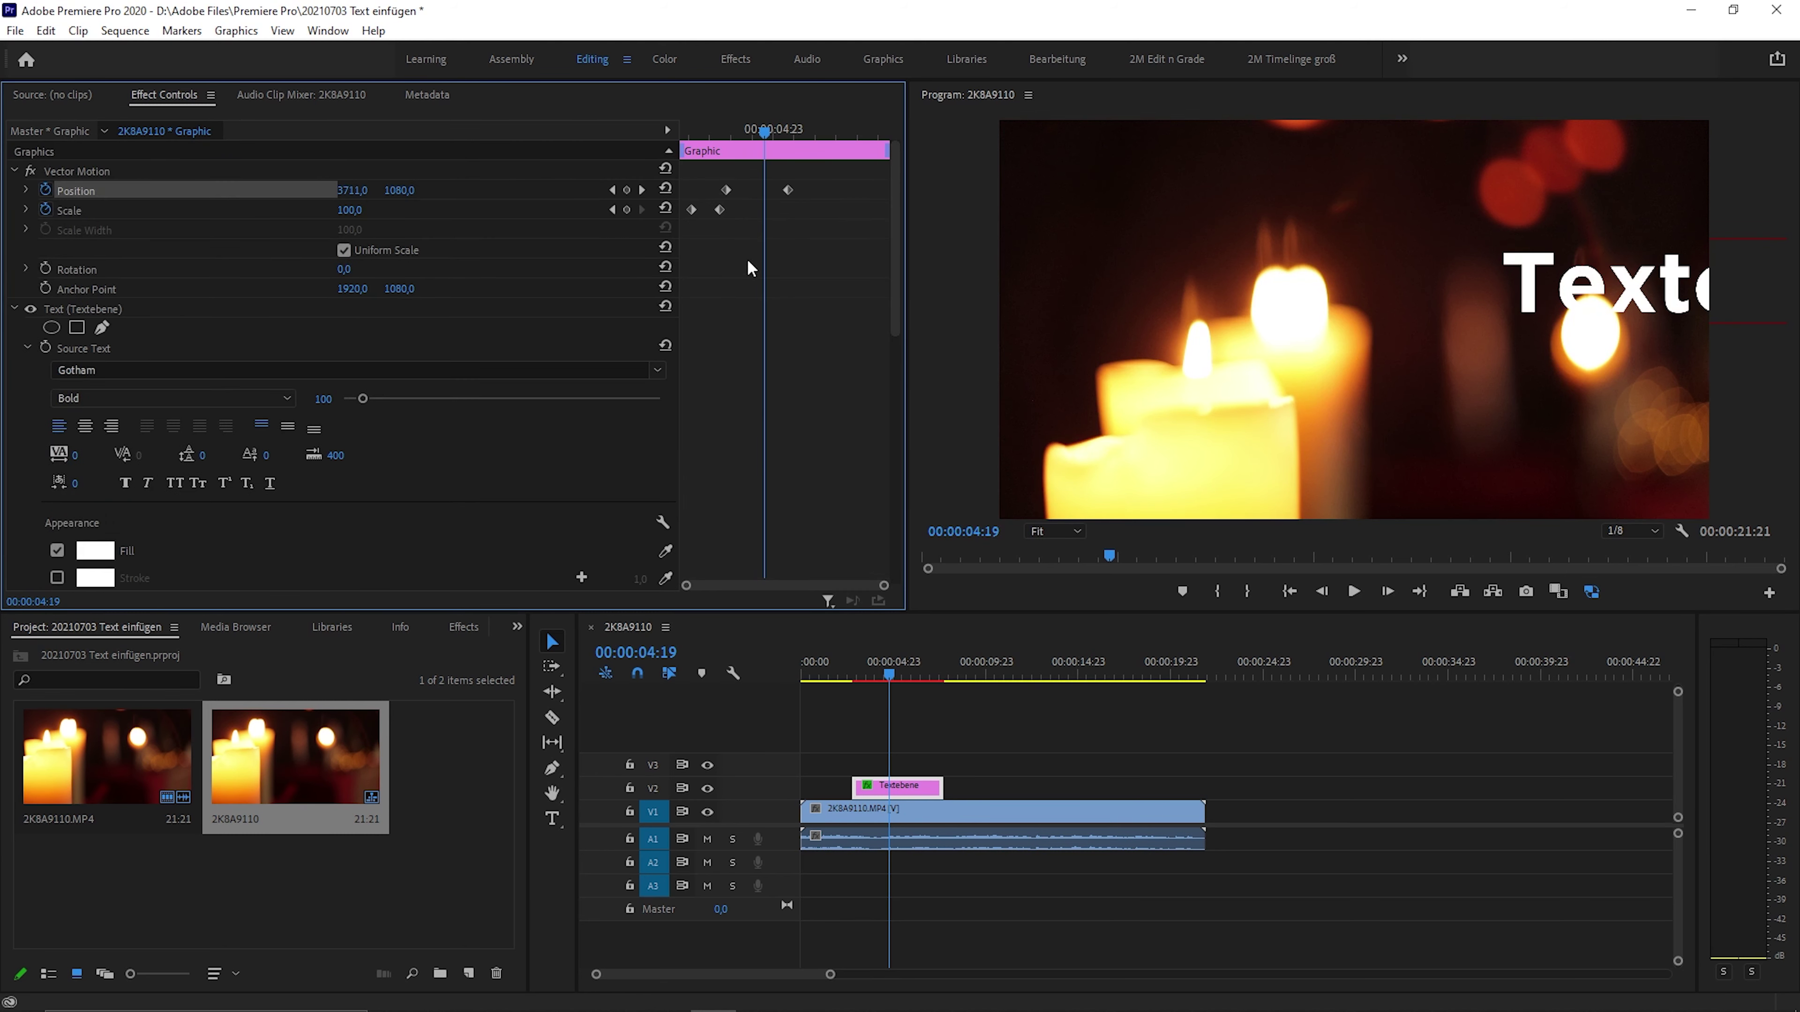
pyautogui.moveTo(765, 130); pyautogui.dragTo(751, 132)
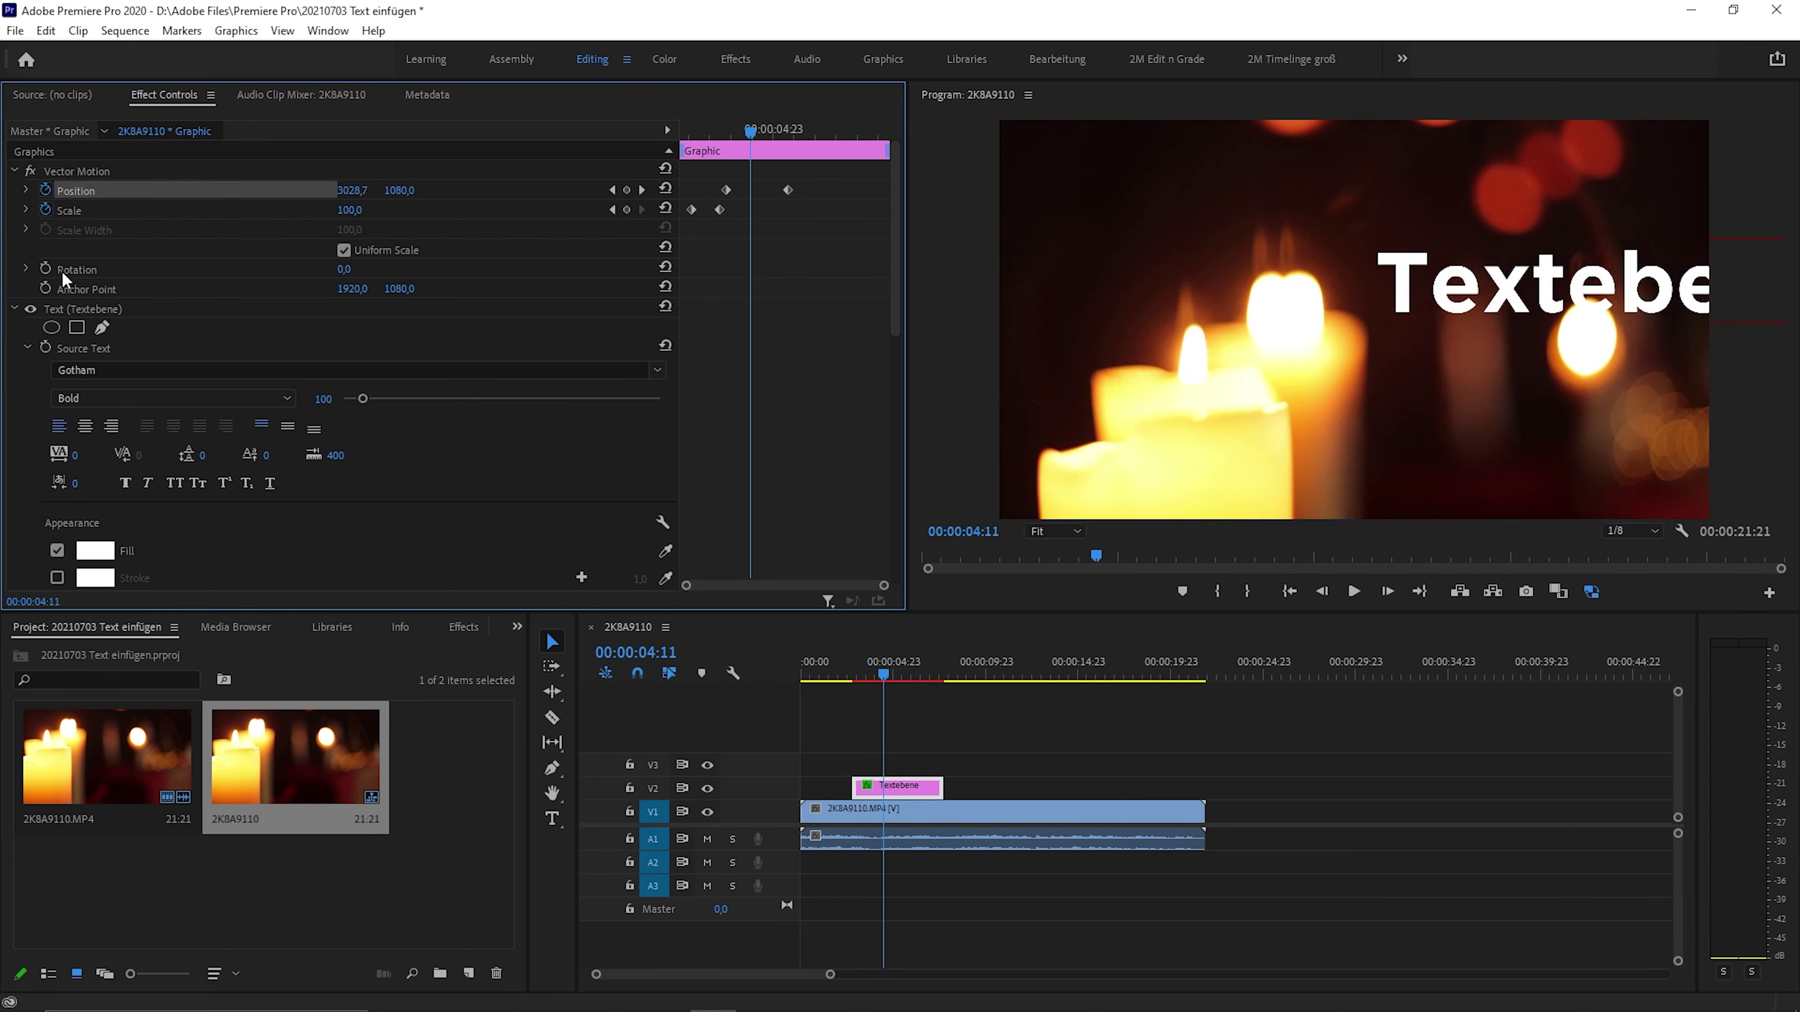
pyautogui.click(45, 270)
# Step: Raise Rotation at the exit's last frame so the title spins a full turn, then preview it
pyautogui.moveTo(782, 138); pyautogui.dragTo(801, 141)
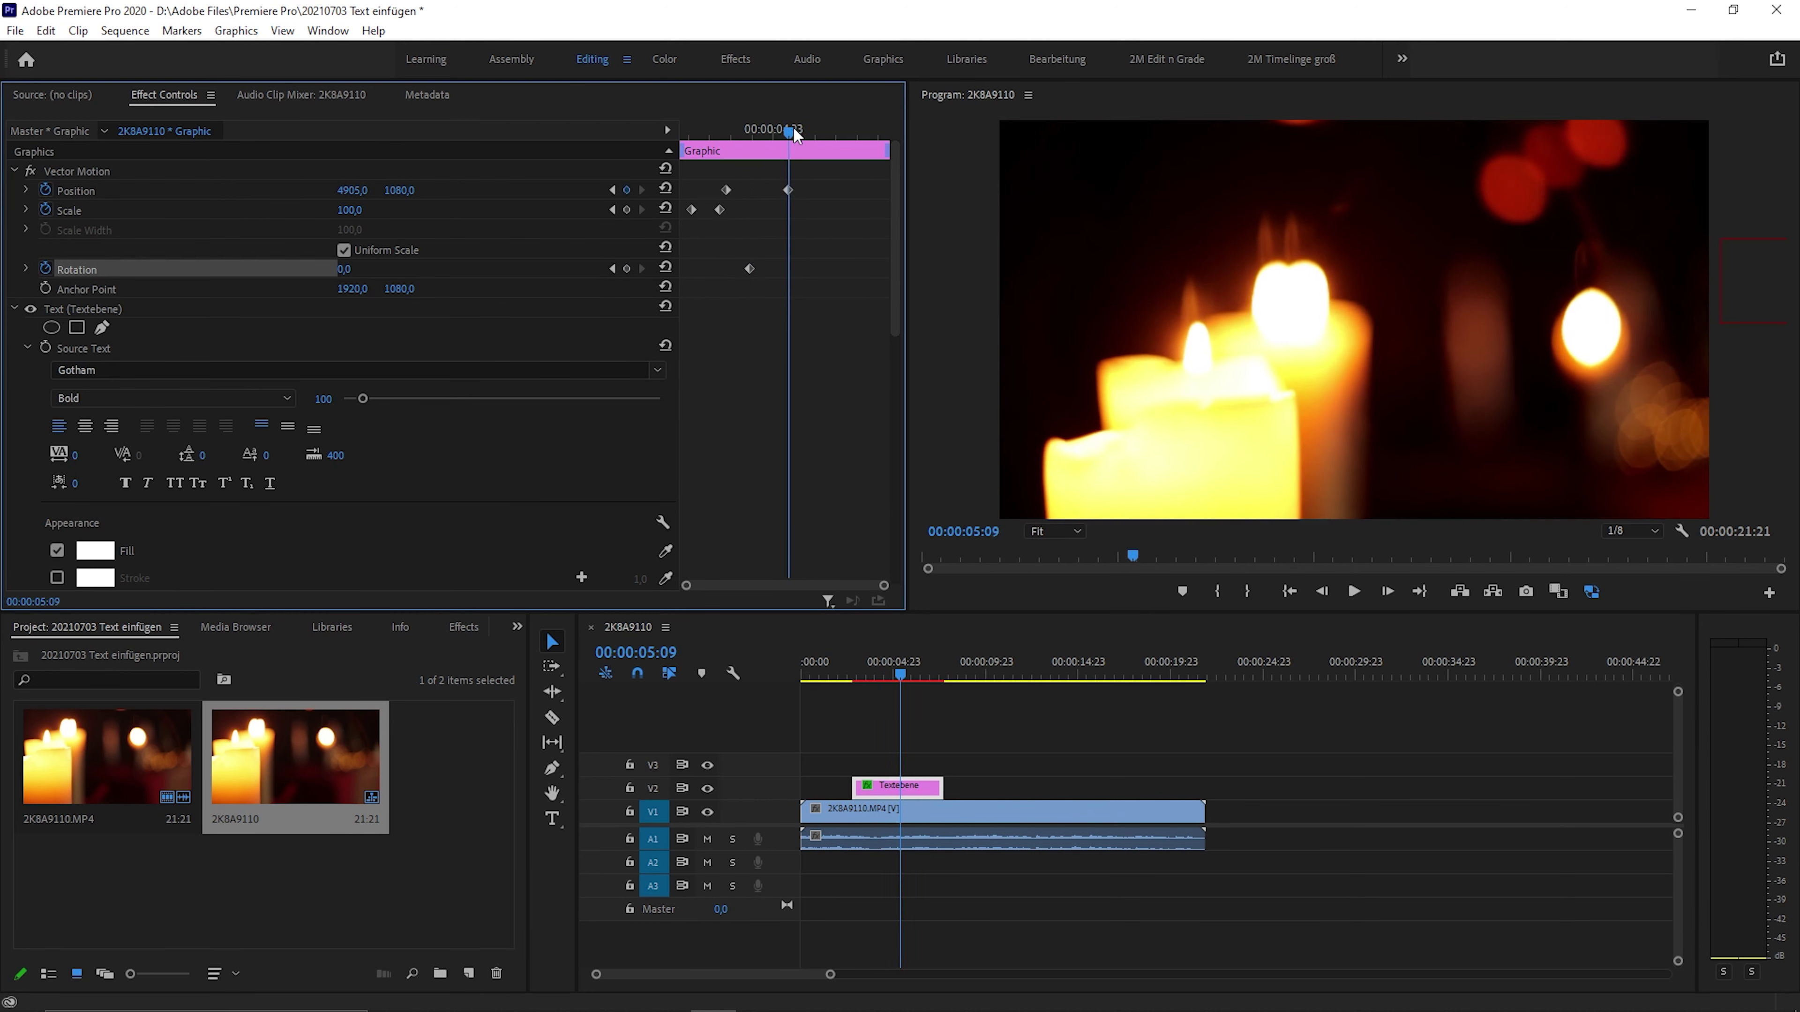
pyautogui.press('Left')
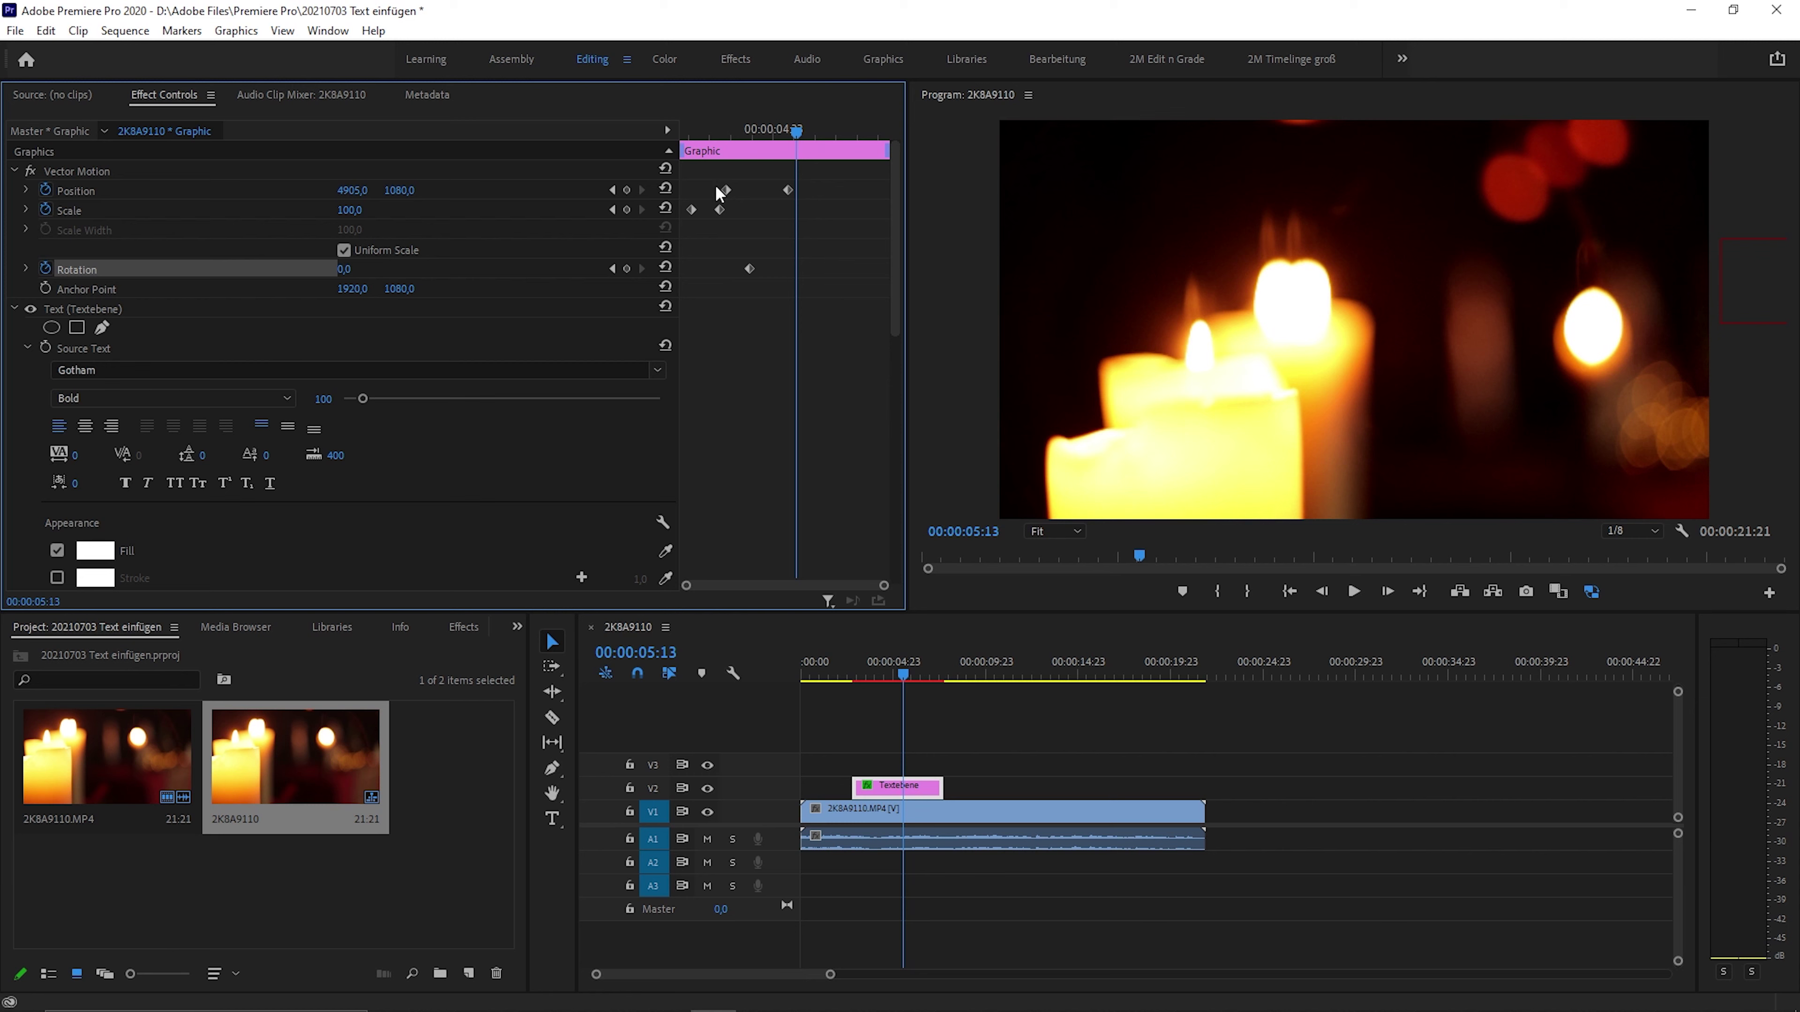
pyautogui.moveTo(343, 269); pyautogui.dragTo(439, 269)
pyautogui.moveTo(796, 130); pyautogui.dragTo(699, 167)
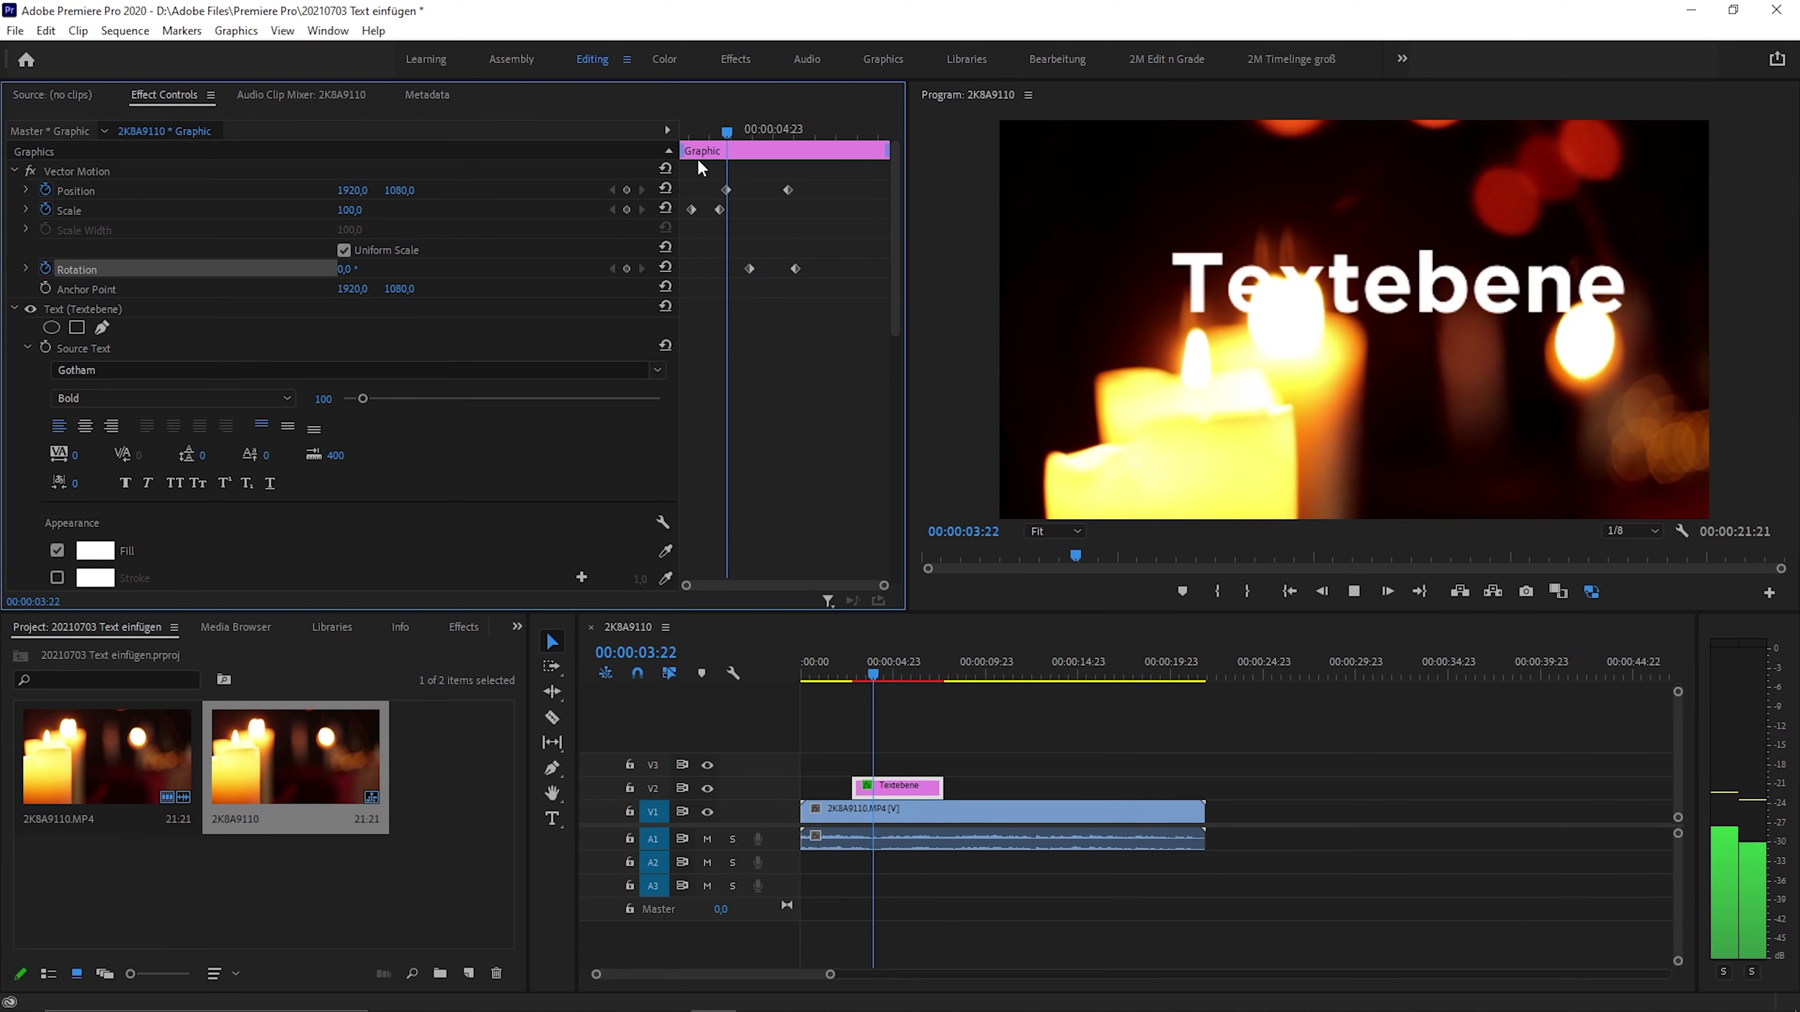
pyautogui.click(760, 129)
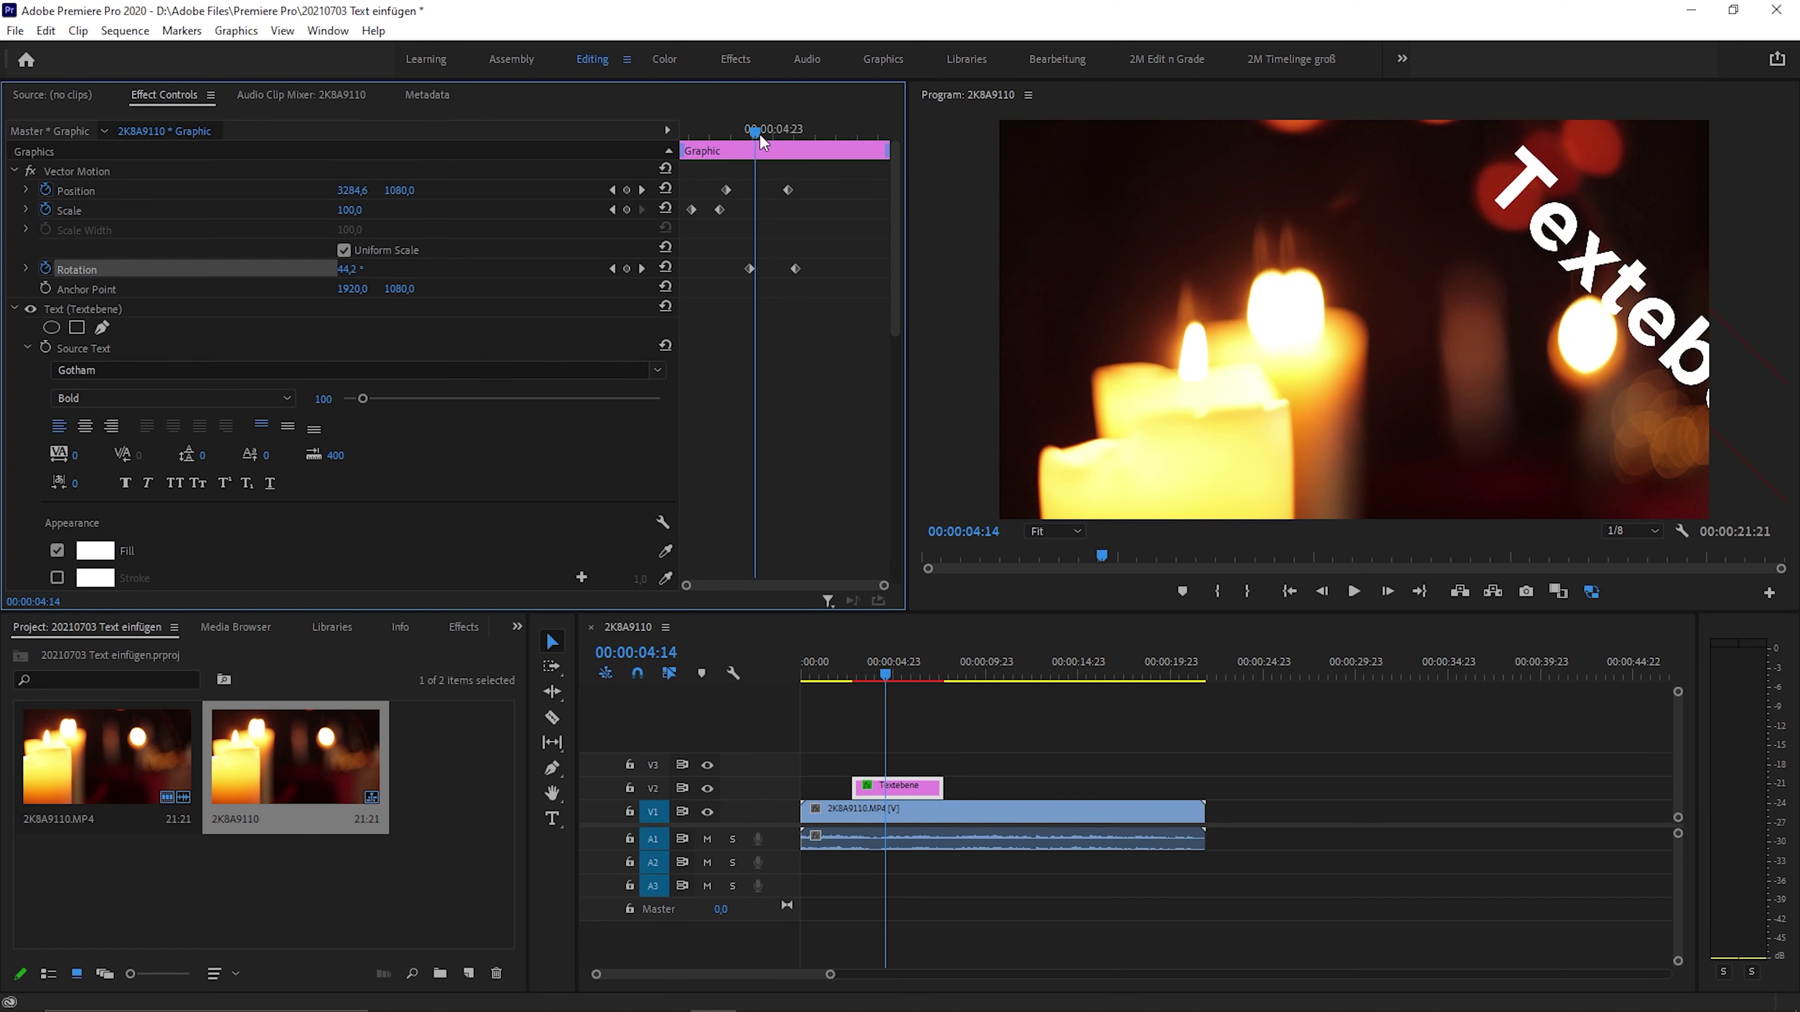